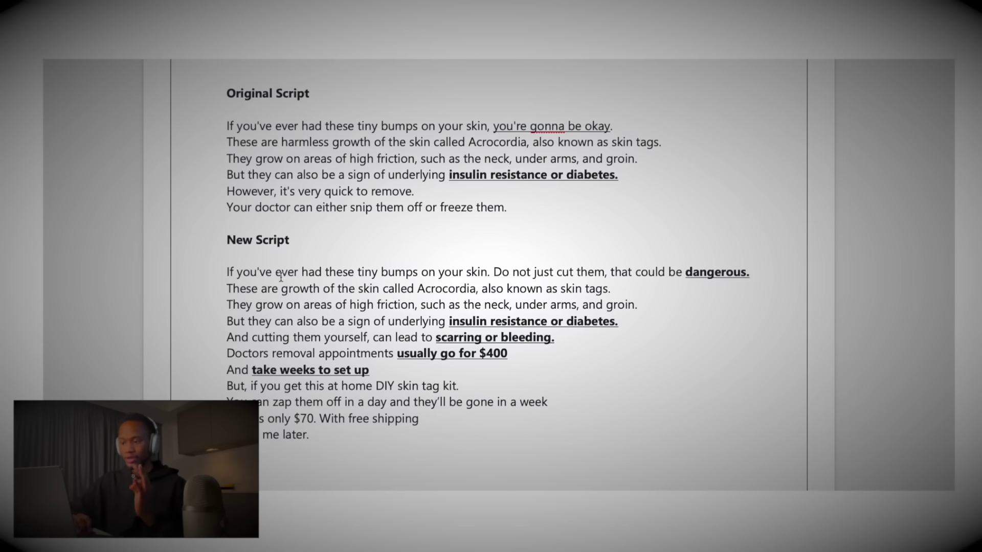
# Step: Copy the first three lines of the new script and begin the video prompt with "1. make a ugc of a doctor wearing blue scrubs"
pyautogui.moveTo(226, 272); pyautogui.dragTo(641, 299)
pyautogui.hotkey('ctrl', 'c')
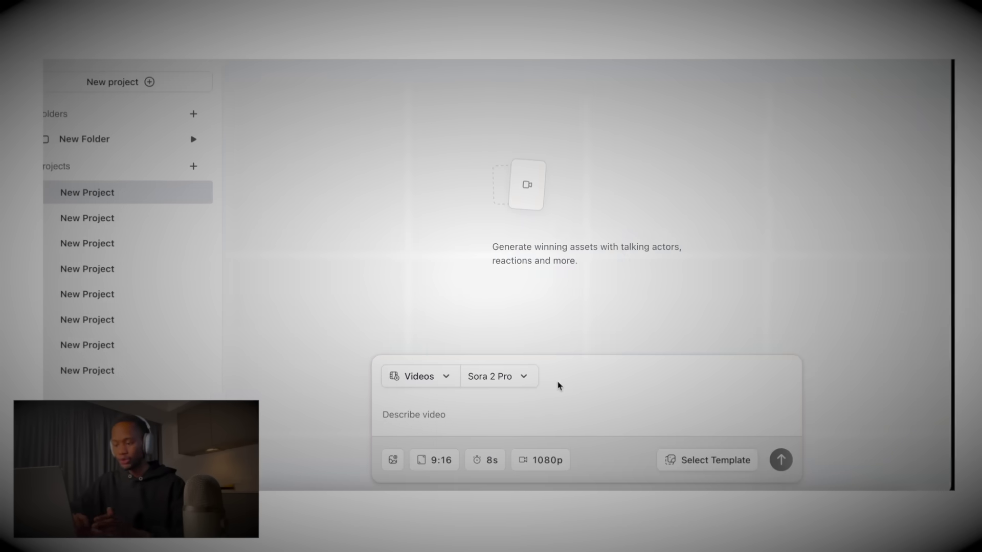
pyautogui.click(491, 409)
pyautogui.write('1. ')
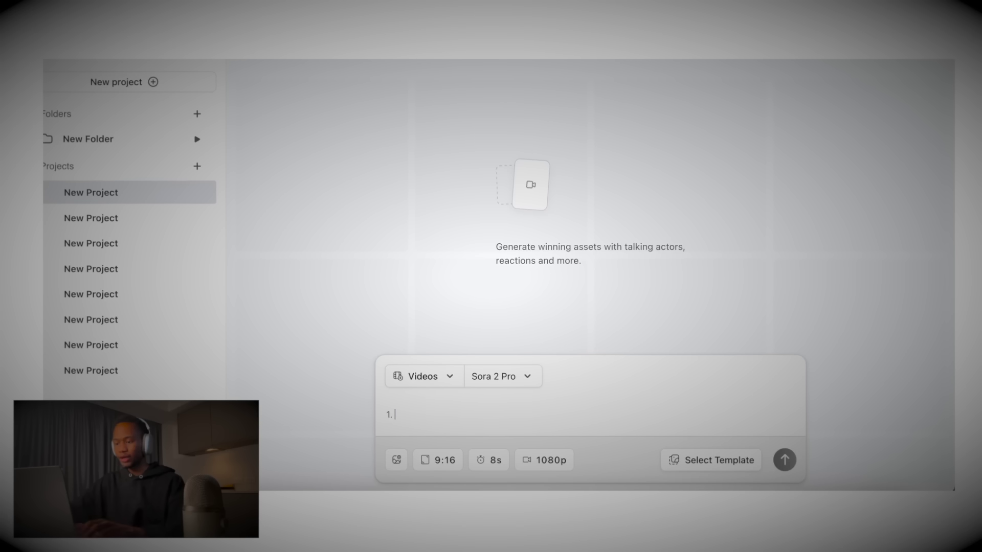
pyautogui.write('make a ugc of a ')
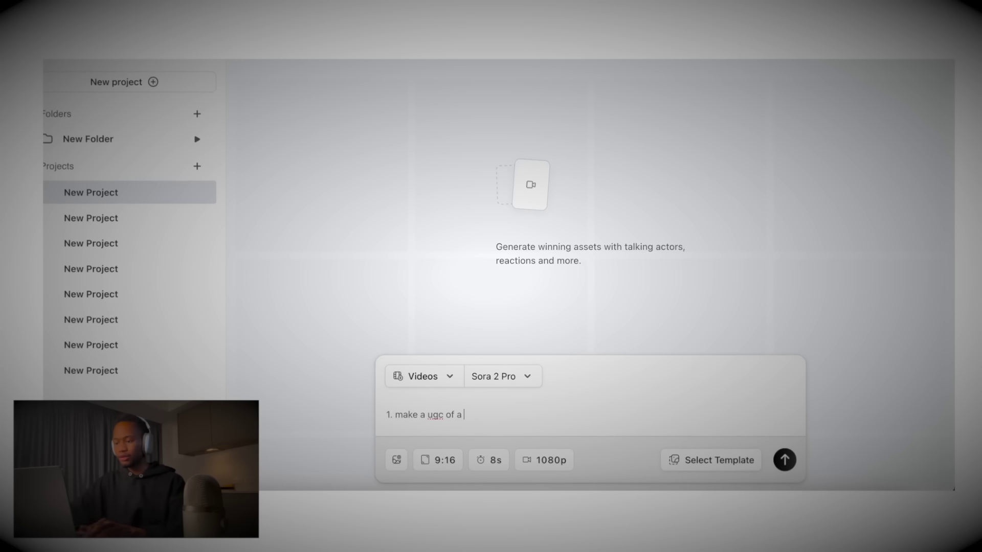
pyautogui.write('doctor wearing blue scrubs')
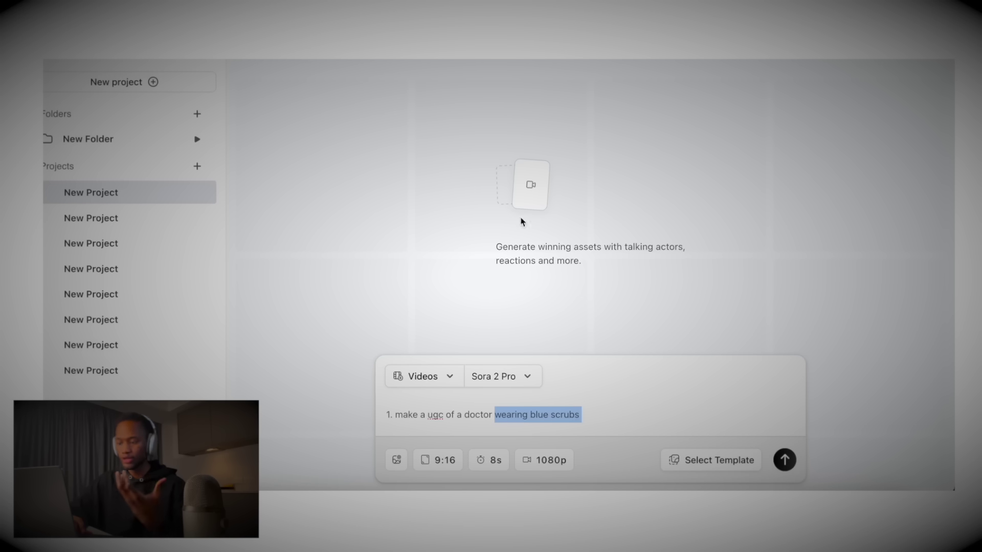
pyautogui.click(618, 426)
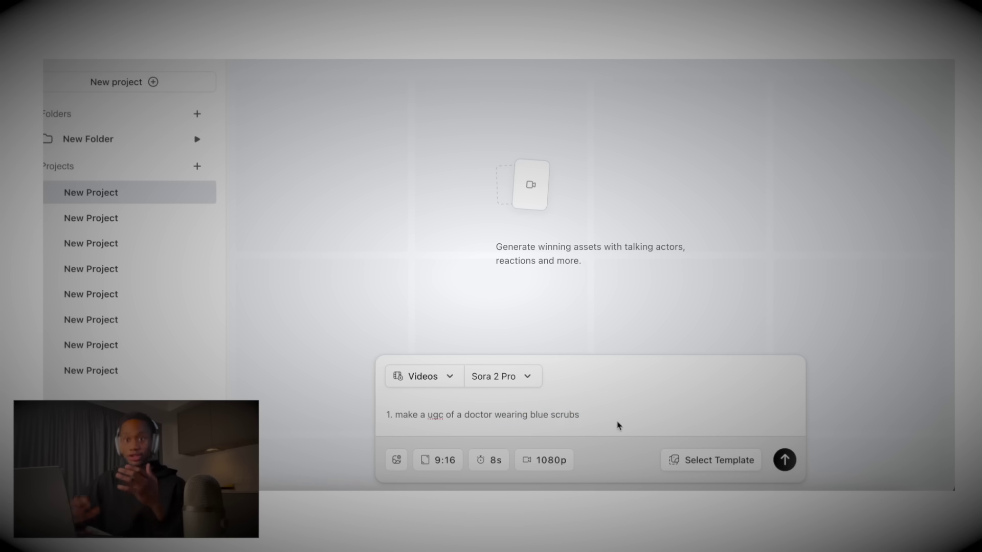
# Step: Add the prompt line "2. make her speak in a tiktok animated voice"
pyautogui.press('Return')
pyautogui.write('2. make her speak in a tiktok animated voice')
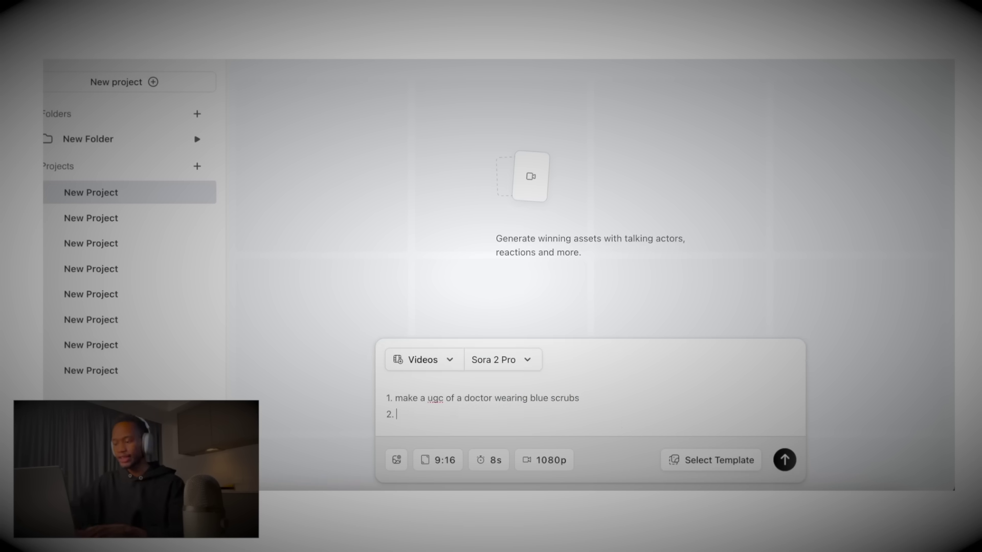
pyautogui.moveTo(573, 415); pyautogui.dragTo(446, 403)
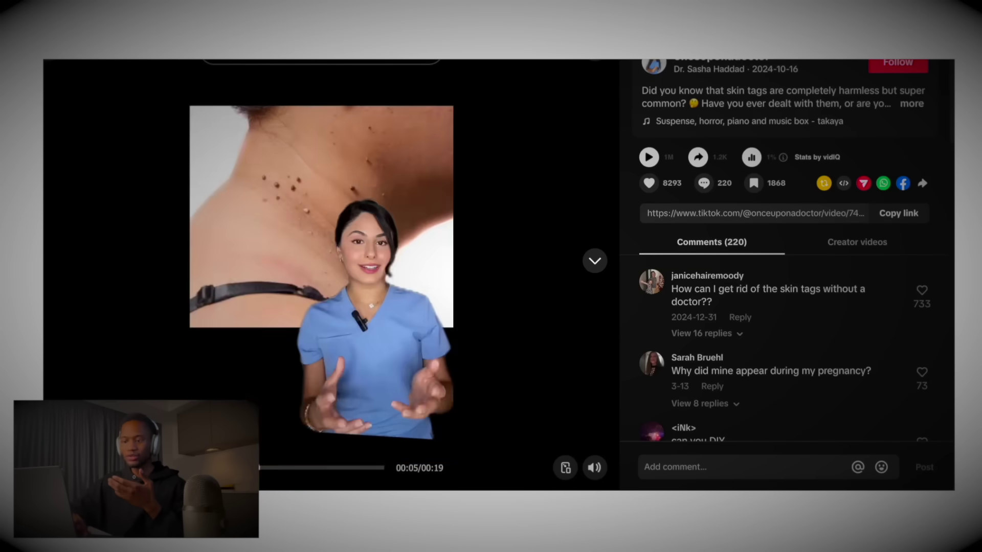
# Step: Switch to the reference TikTok skin tag video, examine the doctor's delivery, and return to the prompt
pyautogui.click(262, 471)
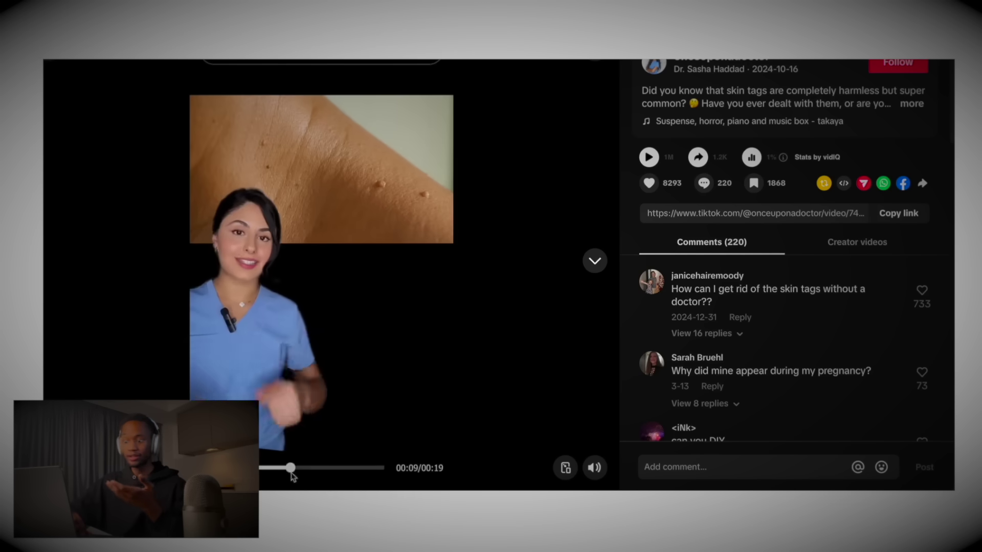
pyautogui.click(302, 379)
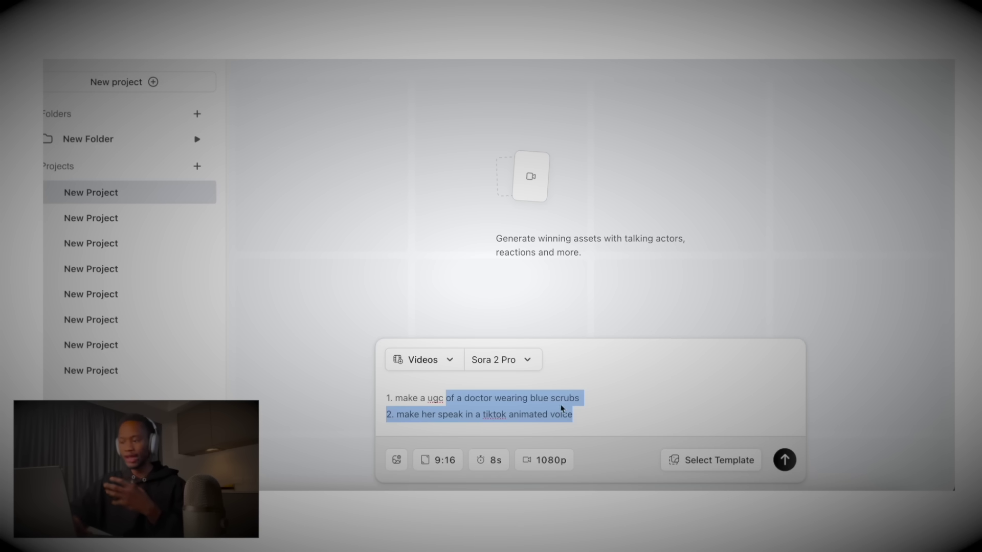
pyautogui.click(580, 418)
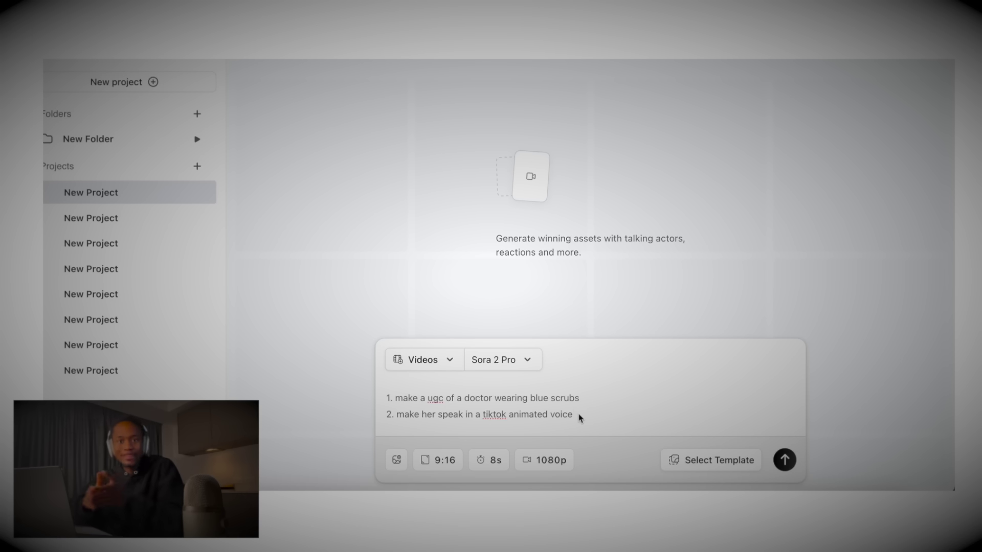
# Step: Add "3. no text and no holding a product" to the prompt and paste the copied script lines beneath a "script:" heading
pyautogui.hotkey('shift', 'Return')
pyautogui.write('3. no text and no holding a product')
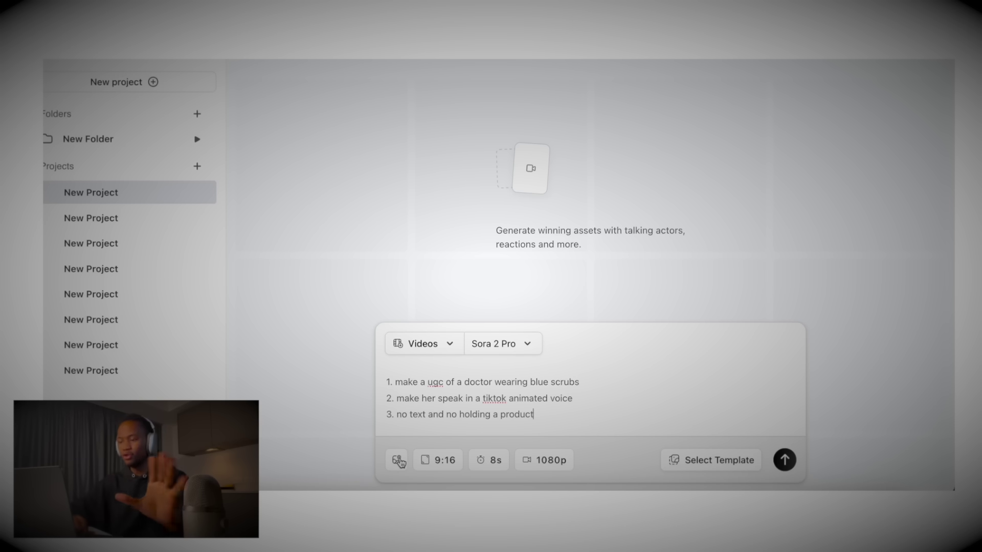
pyautogui.hotkey('shift', 'Return')
pyautogui.write('scr')
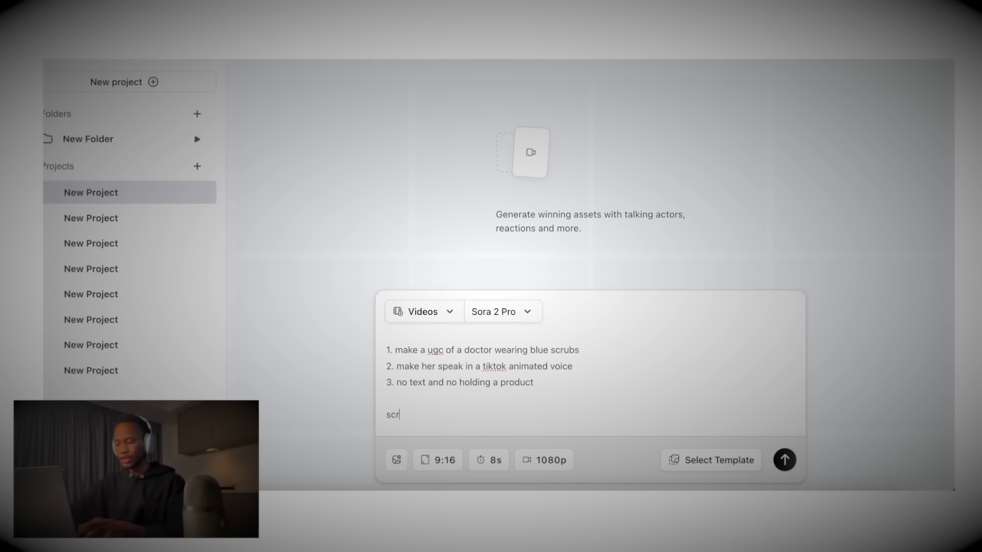
pyautogui.write('ipt:')
pyautogui.hotkey('ctrl', 'v')
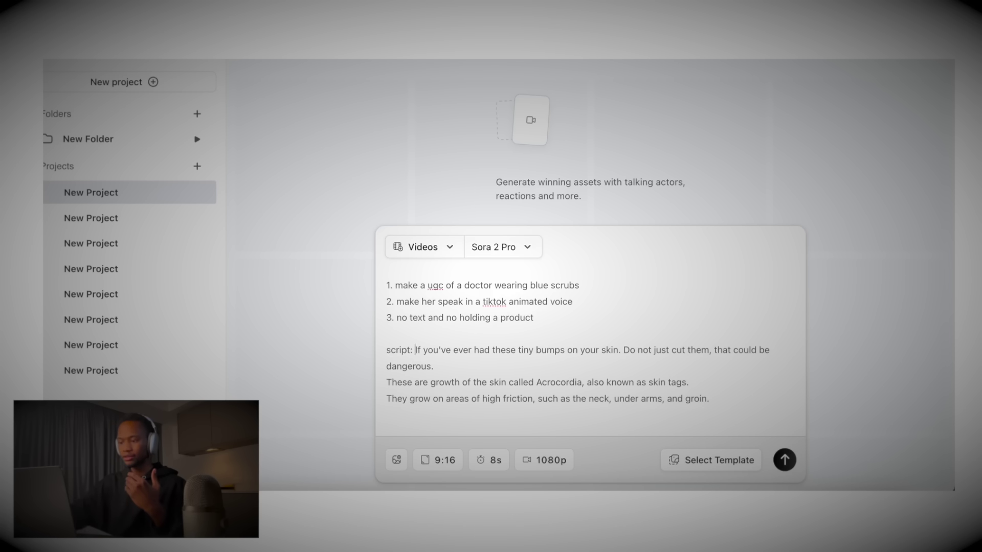
pyautogui.hotkey('shift', 'Return')
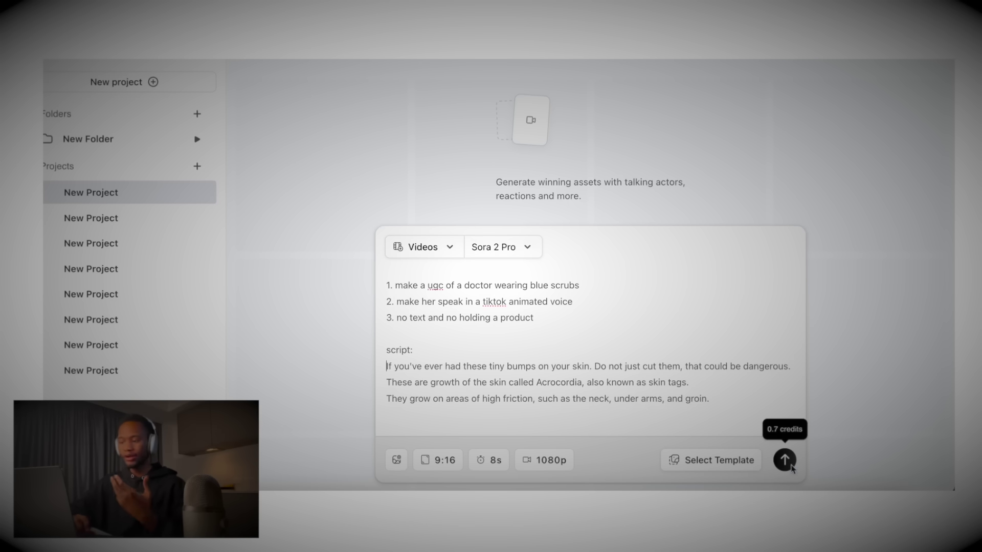
# Step: Set the video resolution to 720p and, after reviewing how the new script splits into sections, set the duration to 12s
pyautogui.click(544, 460)
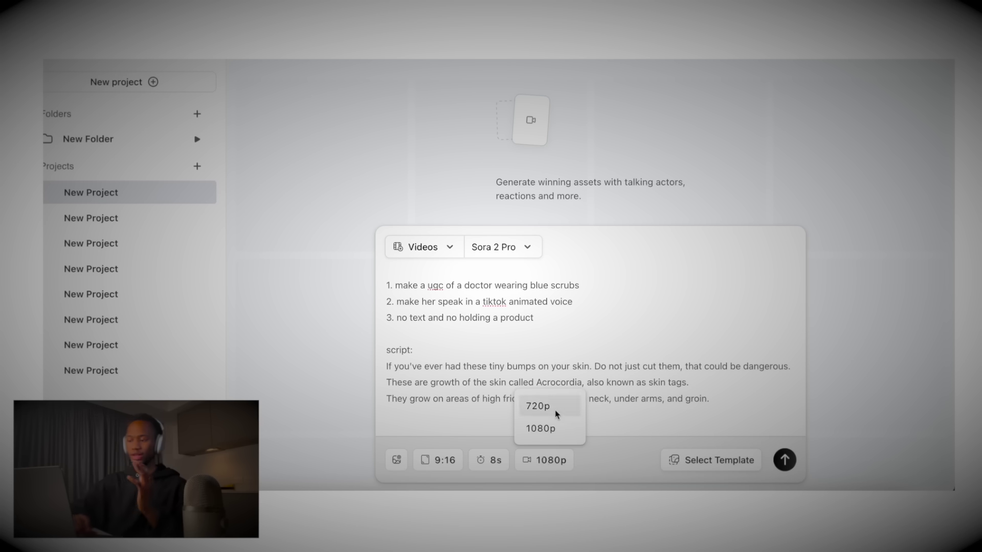
pyautogui.click(538, 406)
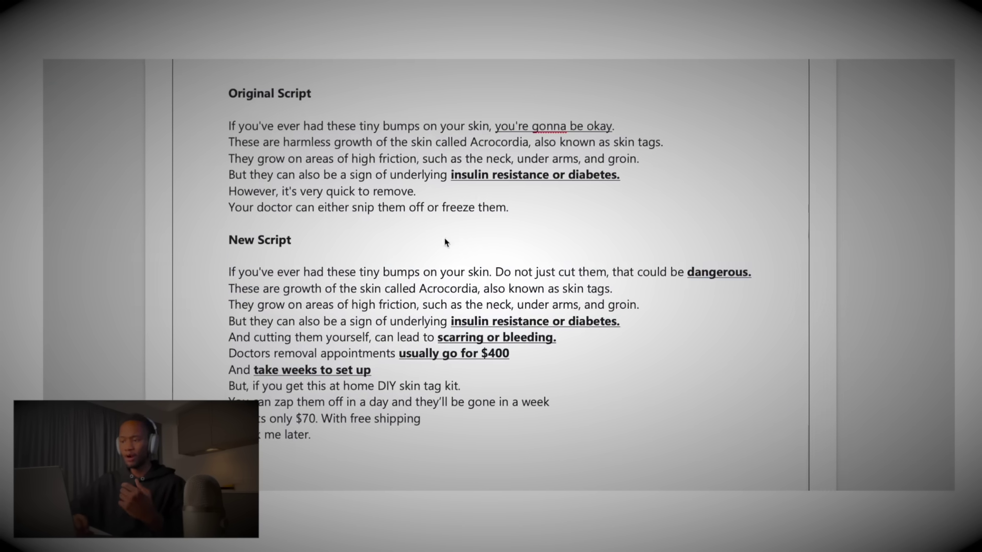
pyautogui.tripleClick(451, 276)
pyautogui.moveTo(228, 321); pyautogui.dragTo(545, 358)
pyautogui.moveTo(228, 373); pyautogui.dragTo(487, 439)
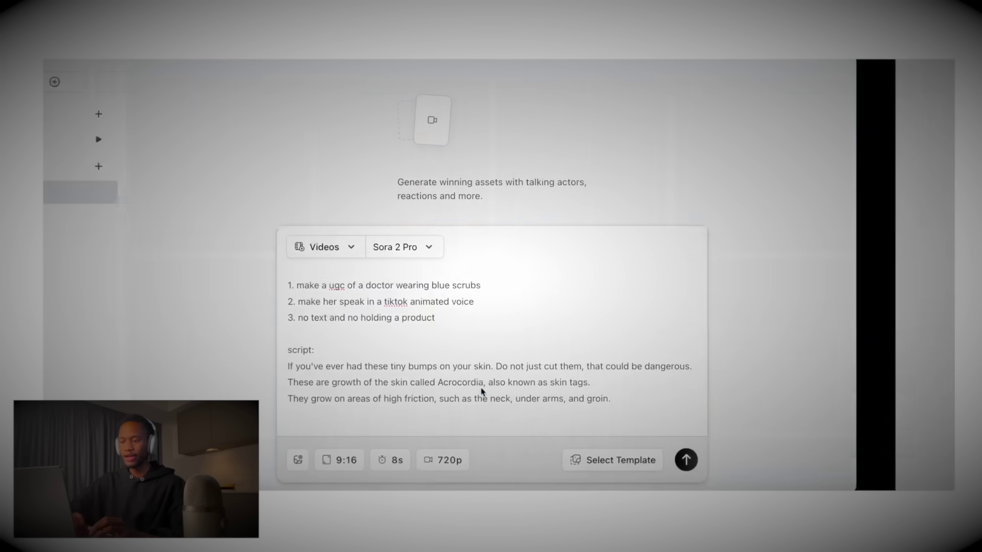
pyautogui.click(392, 459)
pyautogui.click(407, 428)
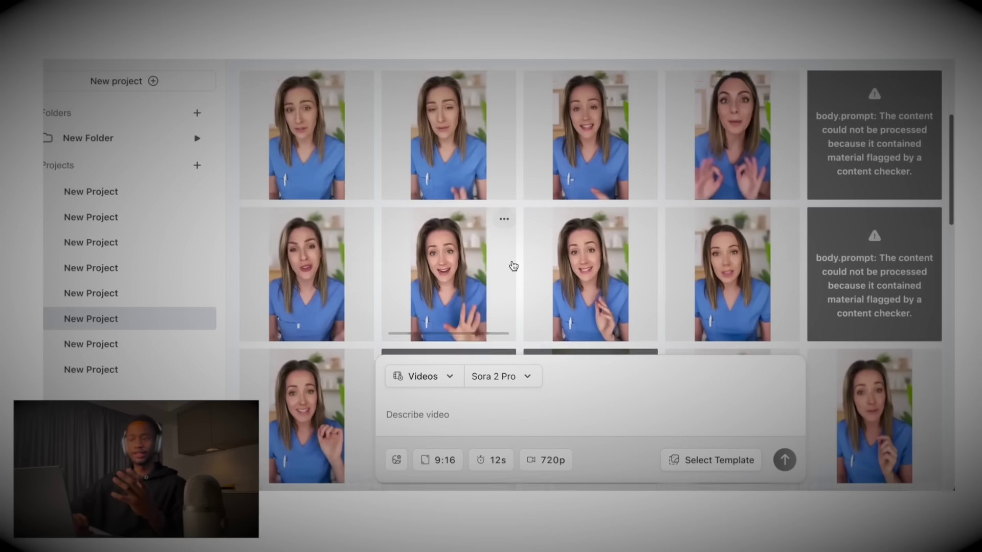
# Step: Browse the previously generated doctor videos and play part of one clip of the woman in blue scrubs
pyautogui.scroll(-5, 511, 265)
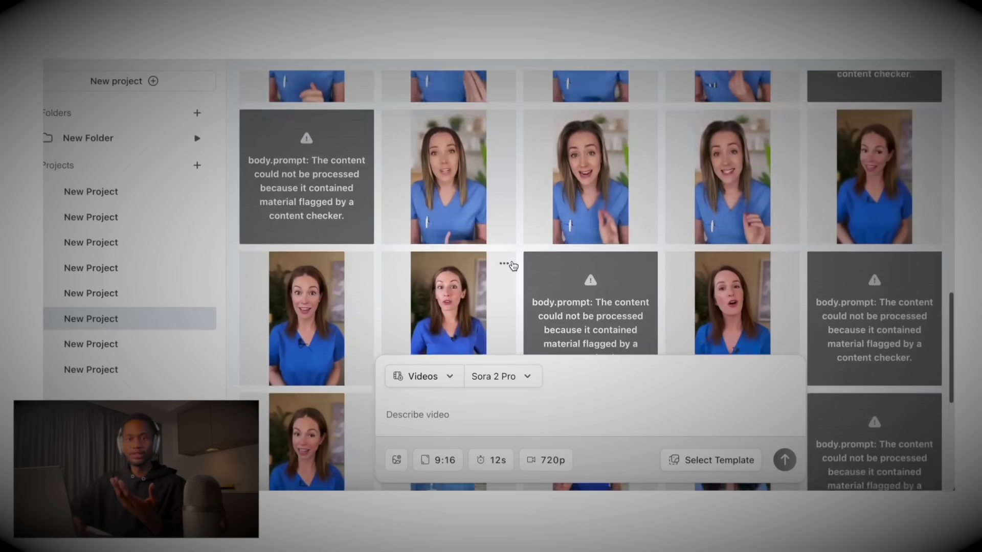
pyautogui.scroll(-10, 511, 266)
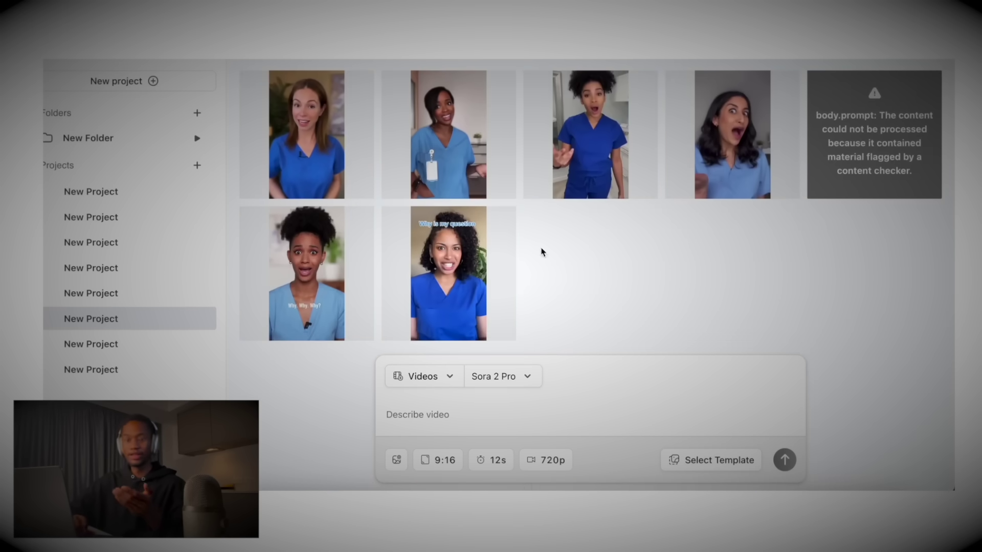
pyautogui.scroll(3, 715, 265)
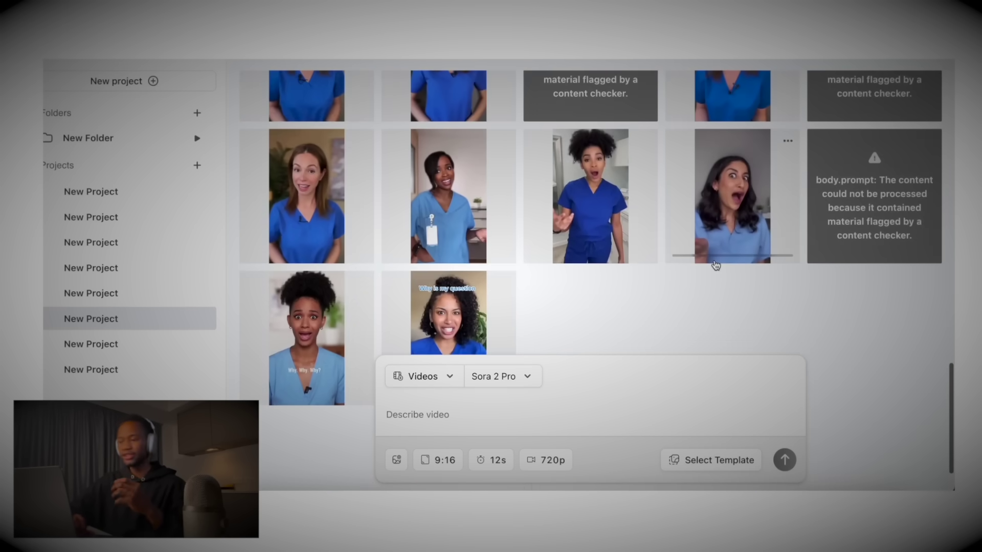
pyautogui.scroll(10, 805, 251)
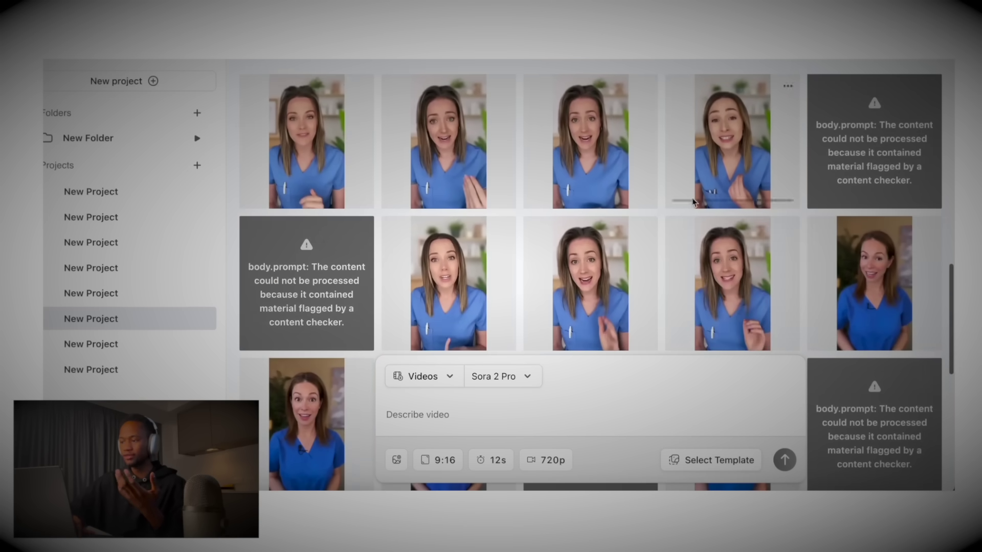
pyautogui.click(732, 283)
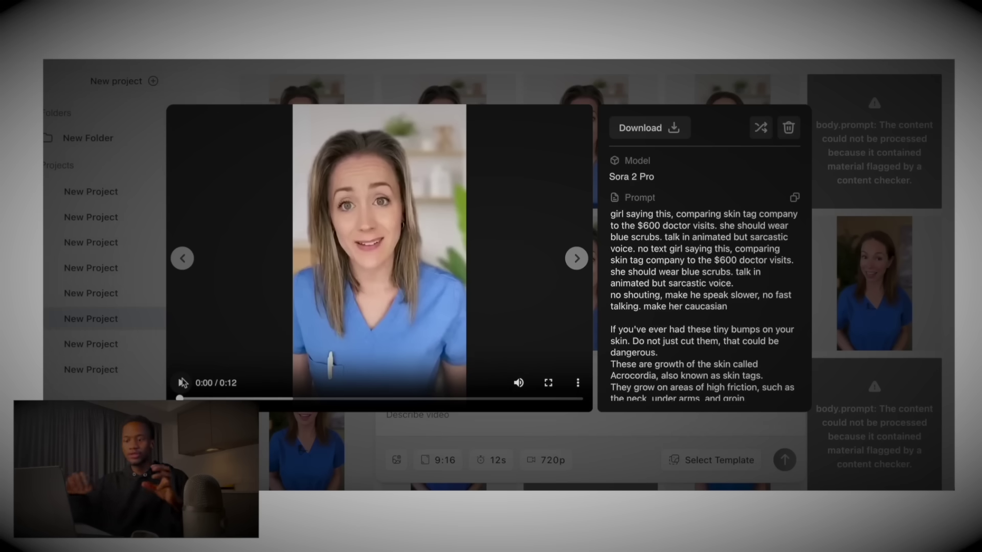
pyautogui.click(182, 383)
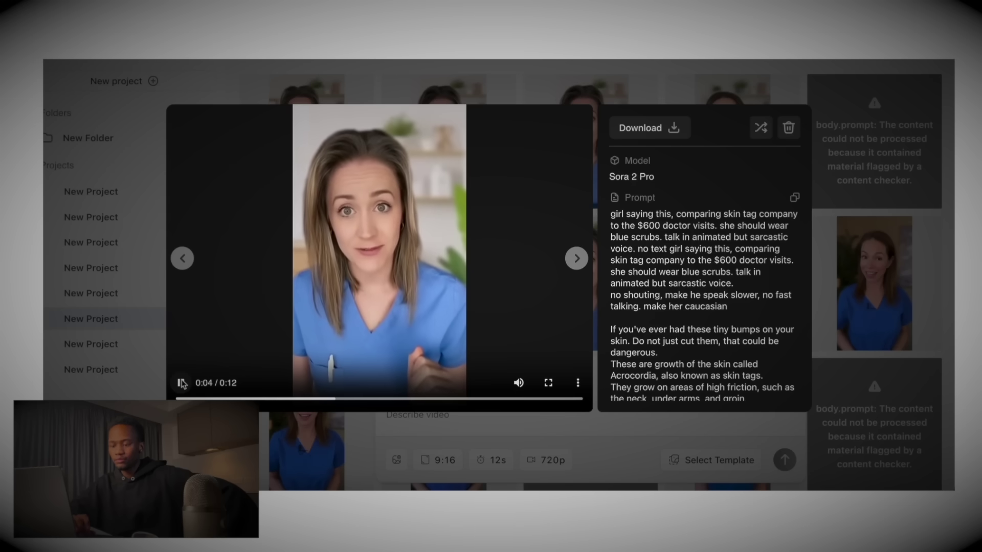
pyautogui.click(182, 383)
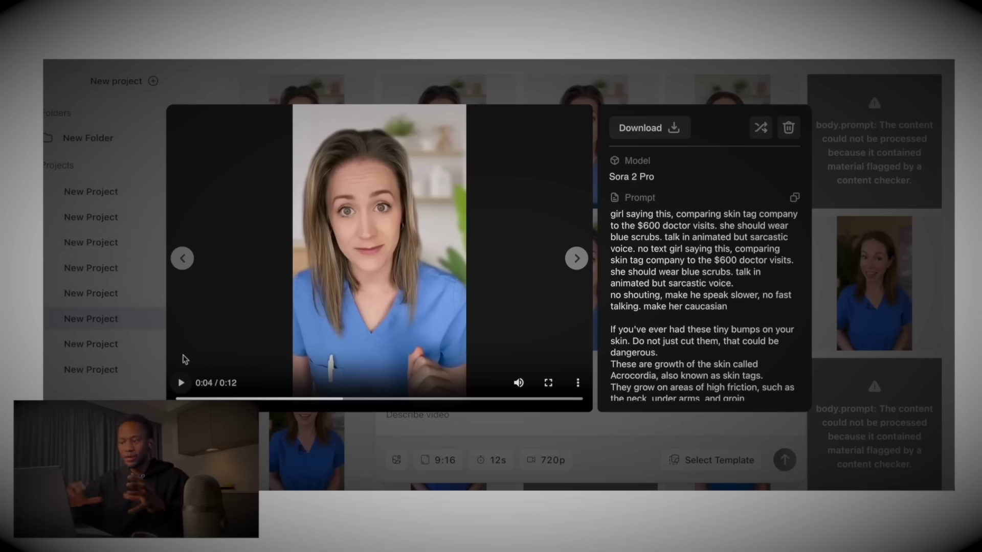
# Step: Examine the open clip's full prompt and its script section, download the clip, and close its preview
pyautogui.scroll(-2, 700, 267)
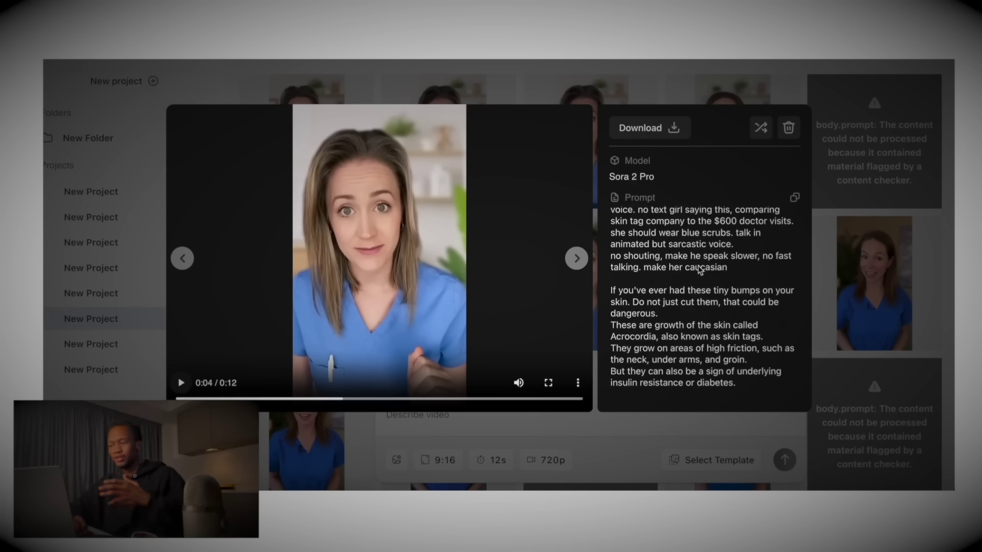
pyautogui.scroll(2, 660, 251)
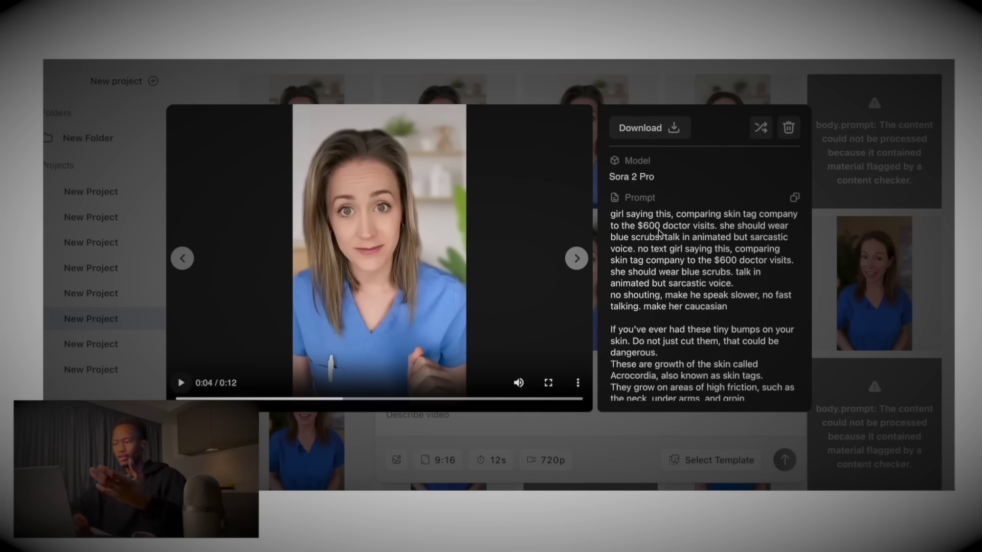
pyautogui.scroll(-2, 658, 321)
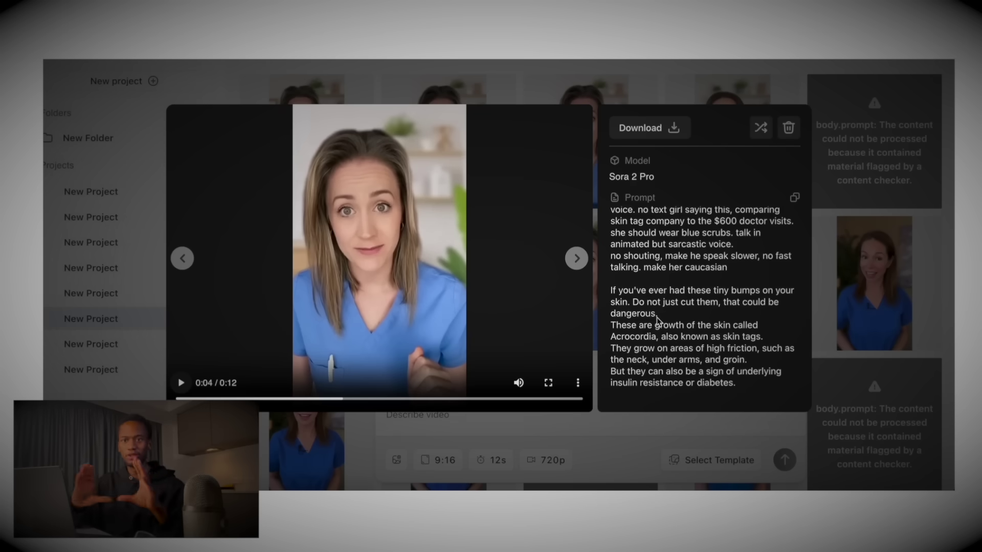
pyautogui.moveTo(611, 290); pyautogui.dragTo(718, 325)
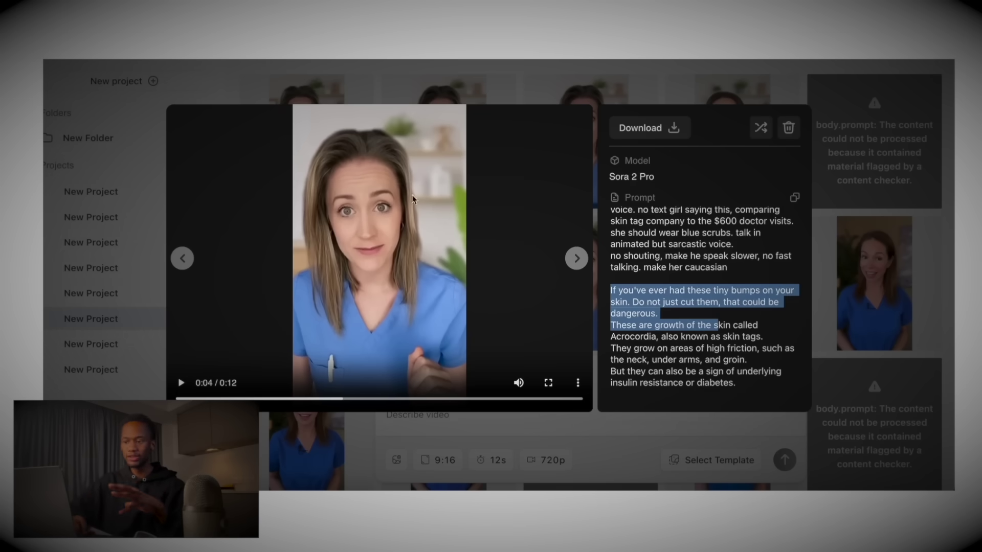
pyautogui.click(645, 127)
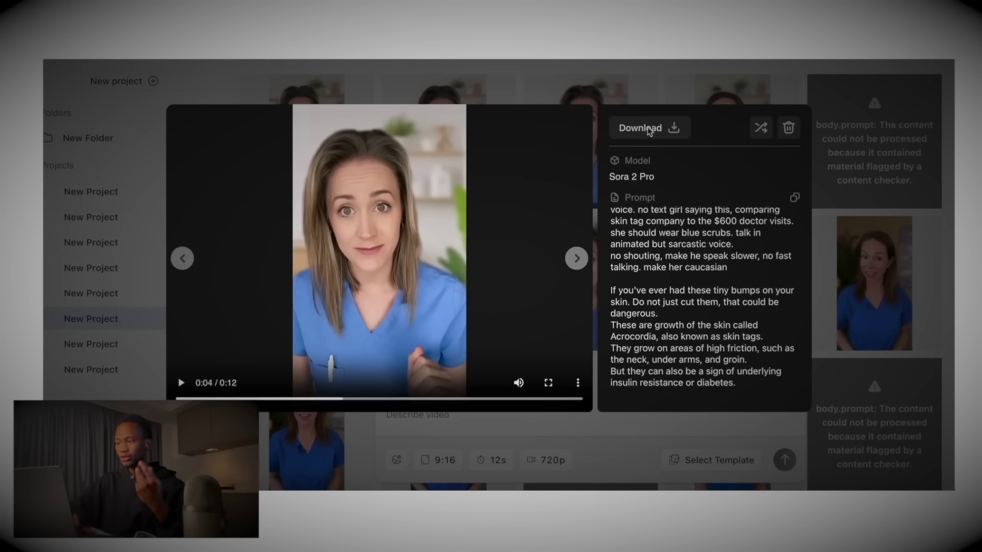
pyautogui.click(537, 79)
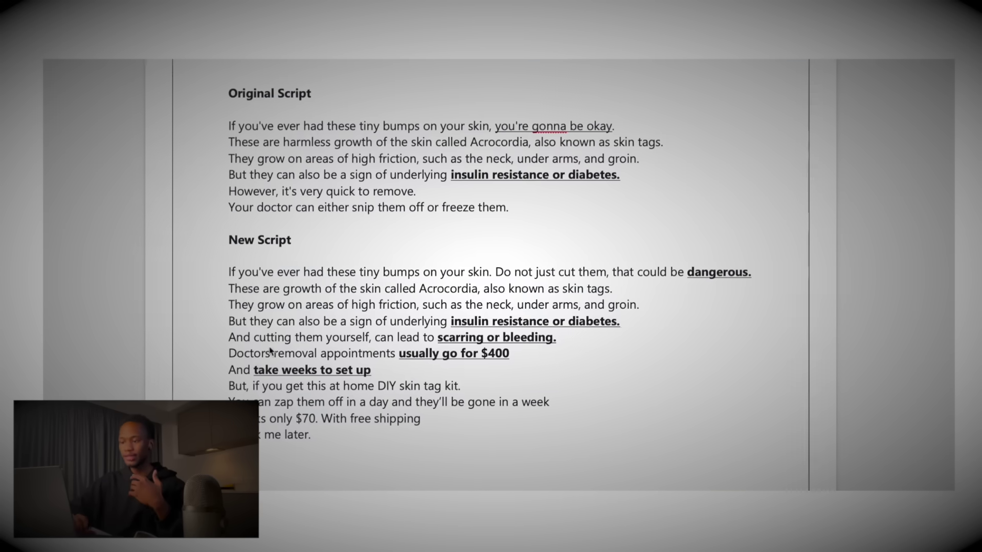
# Step: Return to the script document and review the remaining sections of the new script
pyautogui.moveTo(314, 435); pyautogui.dragTo(226, 369)
pyautogui.moveTo(228, 321); pyautogui.dragTo(514, 355)
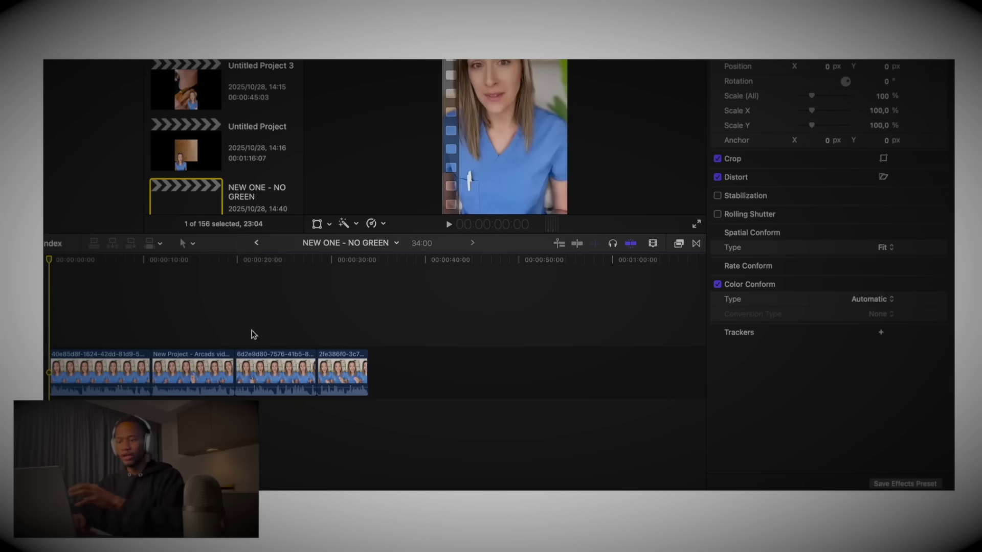
# Step: Switch to Final Cut Pro and play the assembled clips in the "NEW ONE - NO GREEN" project from the beginning
pyautogui.moveTo(52, 262); pyautogui.dragTo(348, 265)
pyautogui.press('Home')
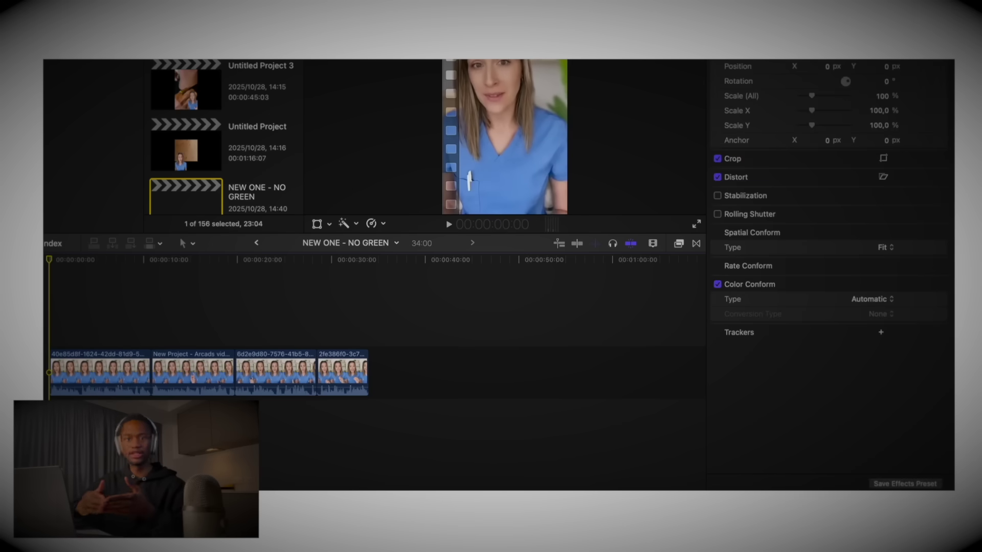
pyautogui.press('space')
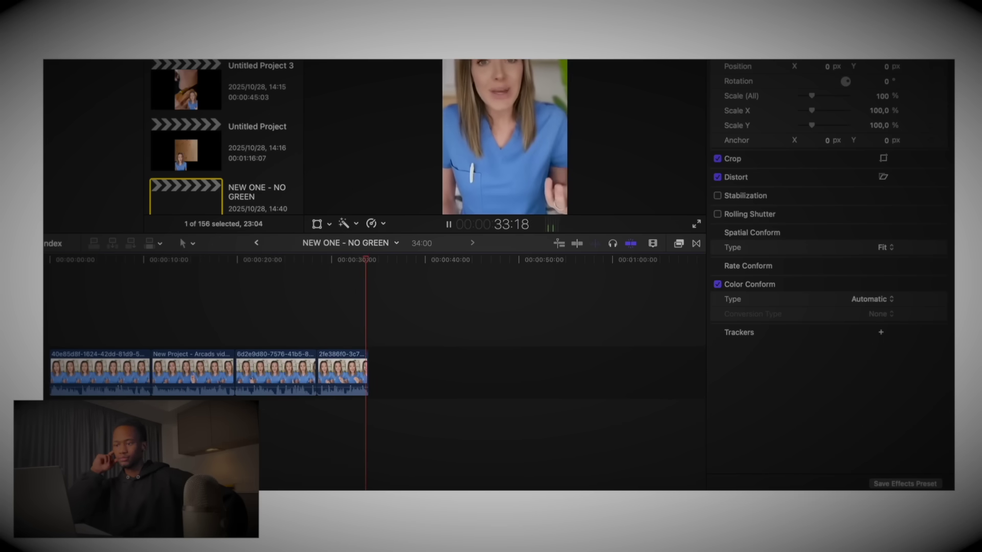
pyautogui.click(84, 275)
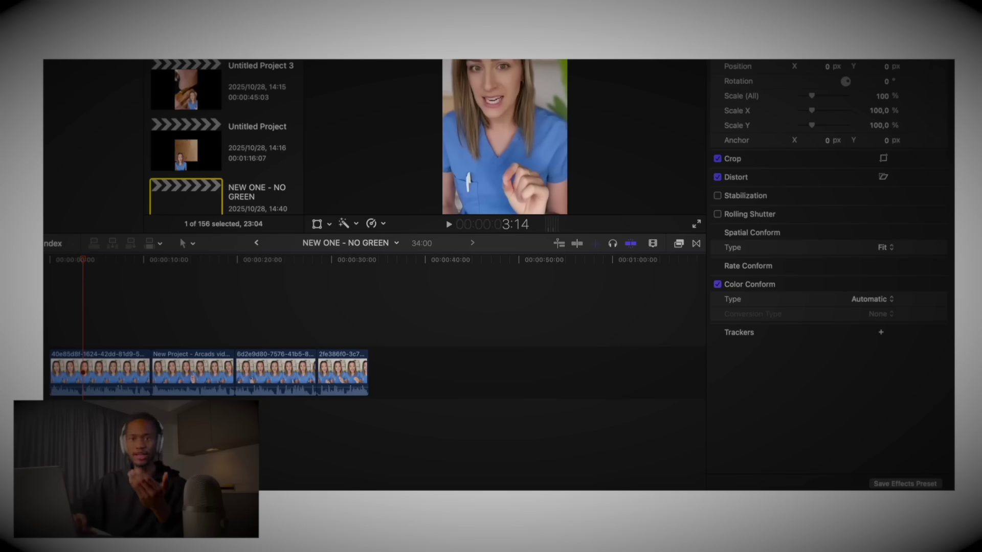
# Step: Switch to Arcads and examine the generated doctor videos and the flagged attempts across two of the projects
pyautogui.click(733, 488)
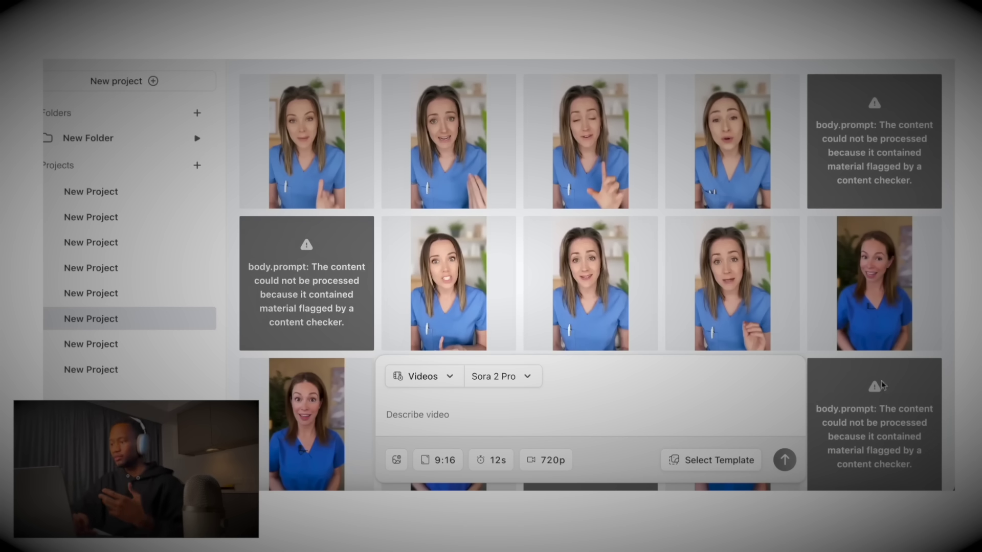
pyautogui.scroll(-5, 888, 378)
pyautogui.scroll(-3, 590, 240)
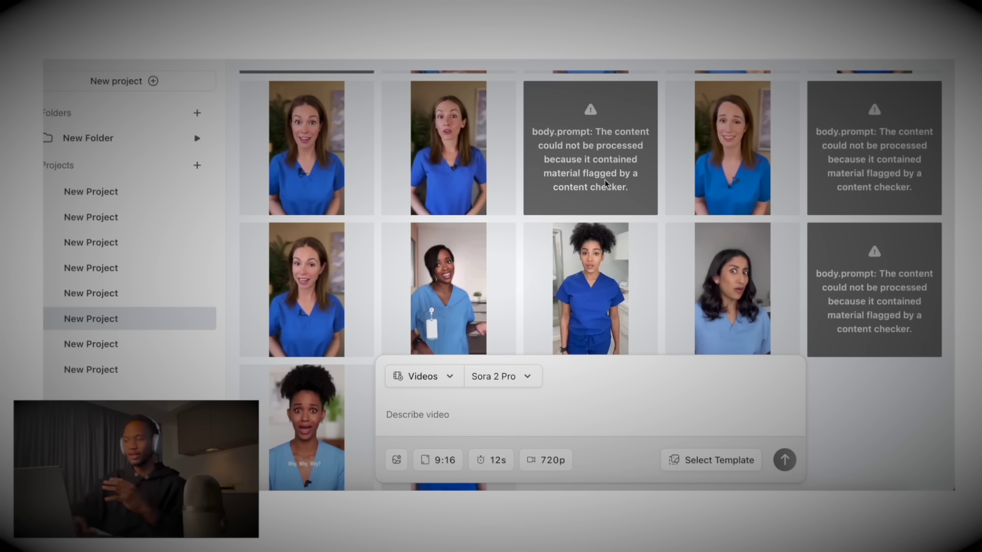
pyautogui.scroll(2, 605, 179)
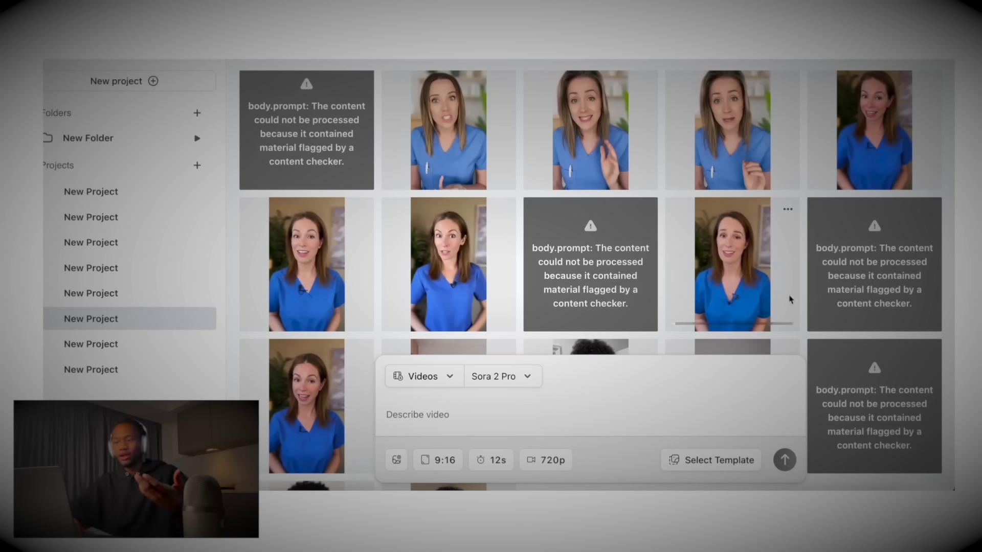
pyautogui.scroll(-3, 872, 379)
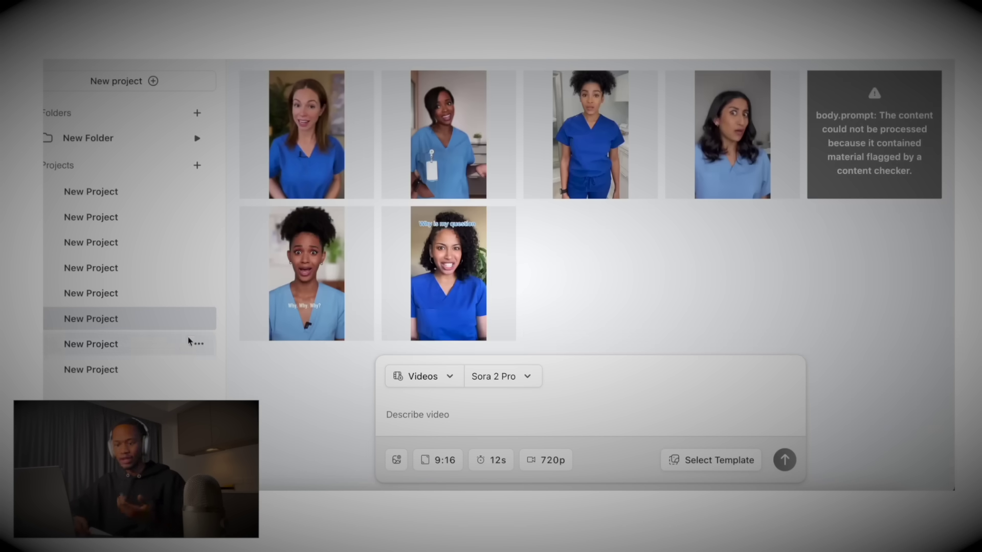
pyautogui.click(169, 346)
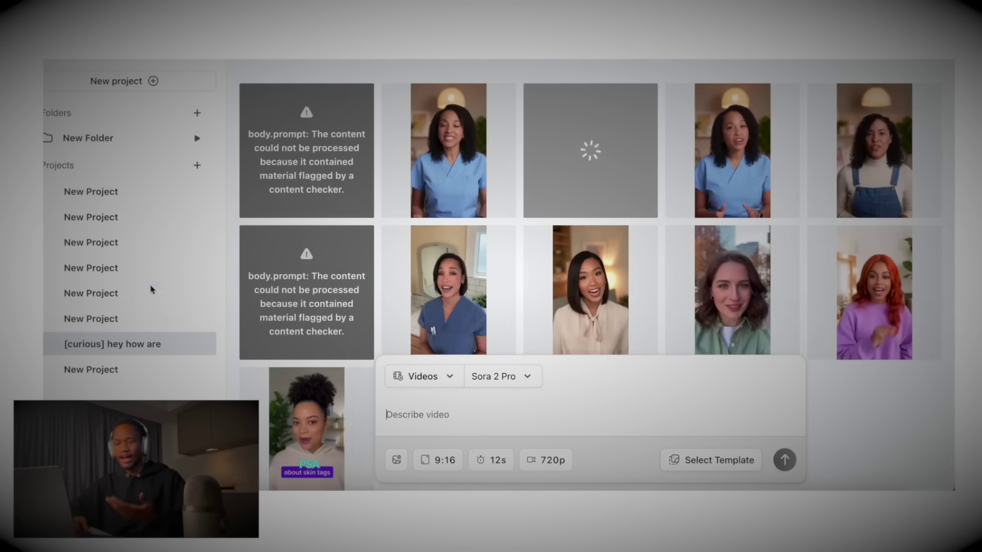
pyautogui.click(143, 303)
pyautogui.click(137, 319)
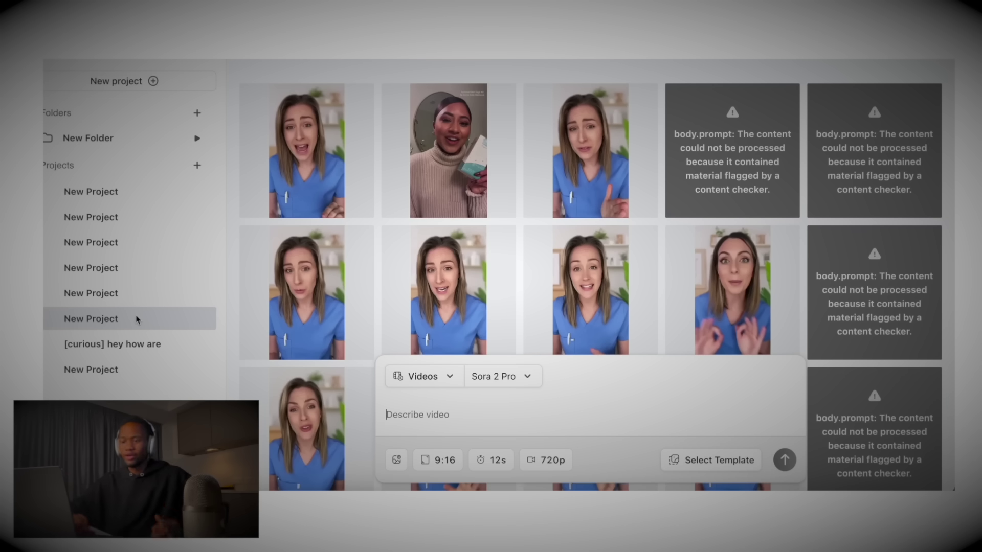
# Step: Switch to Final Cut Pro, select all four timeline clips and export the project as "NEW ONE - NO GREEN .mov"
pyautogui.moveTo(298, 270)
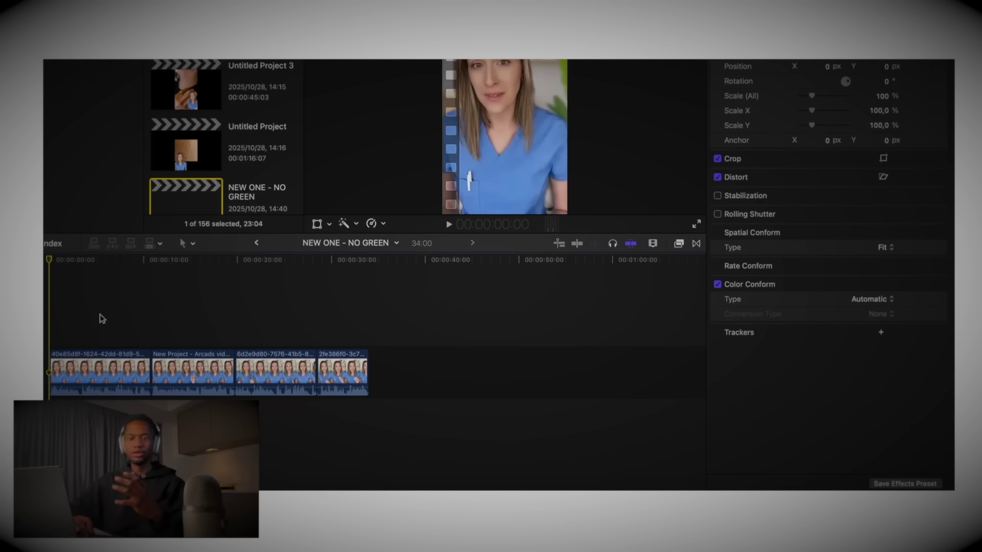
pyautogui.moveTo(88, 316); pyautogui.dragTo(491, 421)
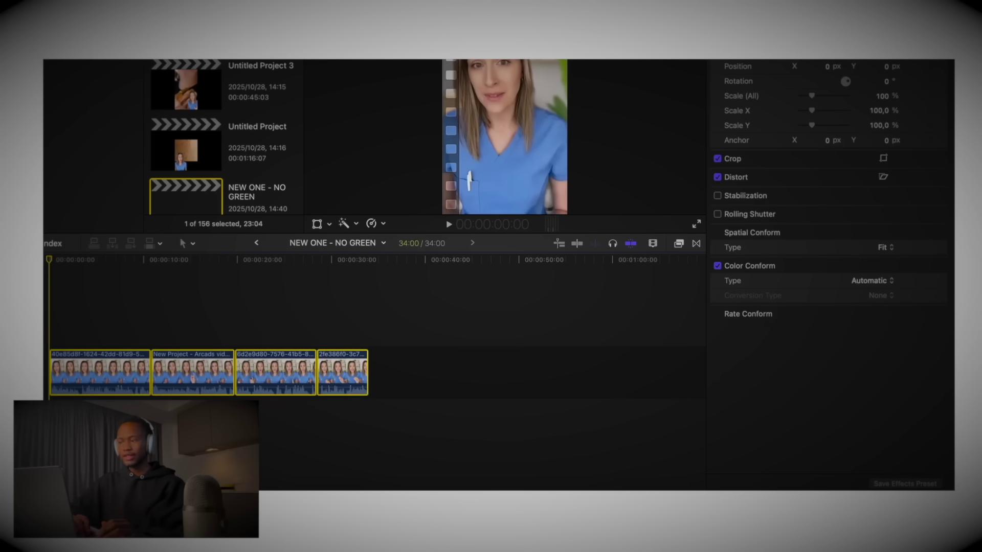
pyautogui.press('super+e')
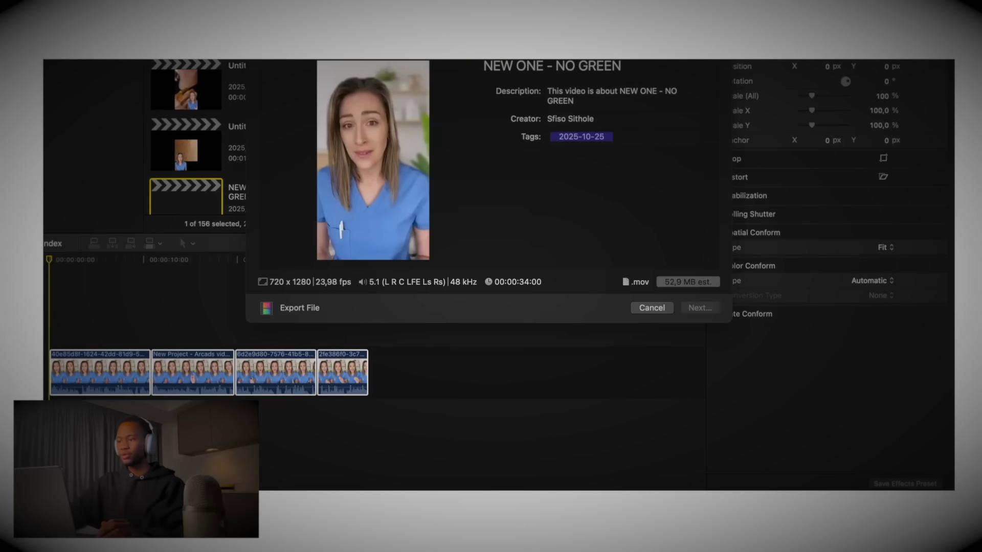
pyautogui.press('Return')
pyautogui.press('Return')
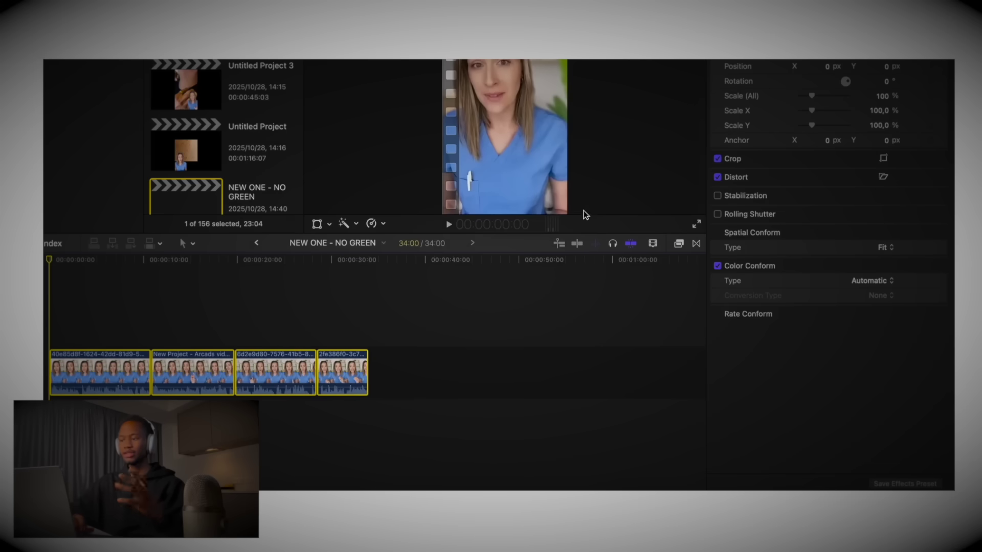
# Step: Switch to CapCut, create a new 9:16 video and upload "NEW ONE - NO GREEN .mov" from Downloads
pyautogui.click(735, 496)
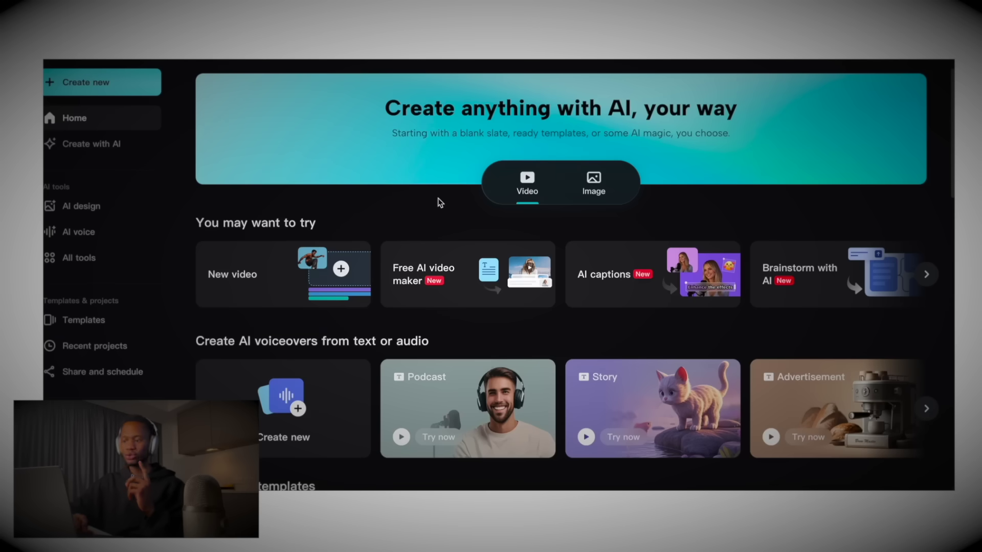
pyautogui.click(128, 83)
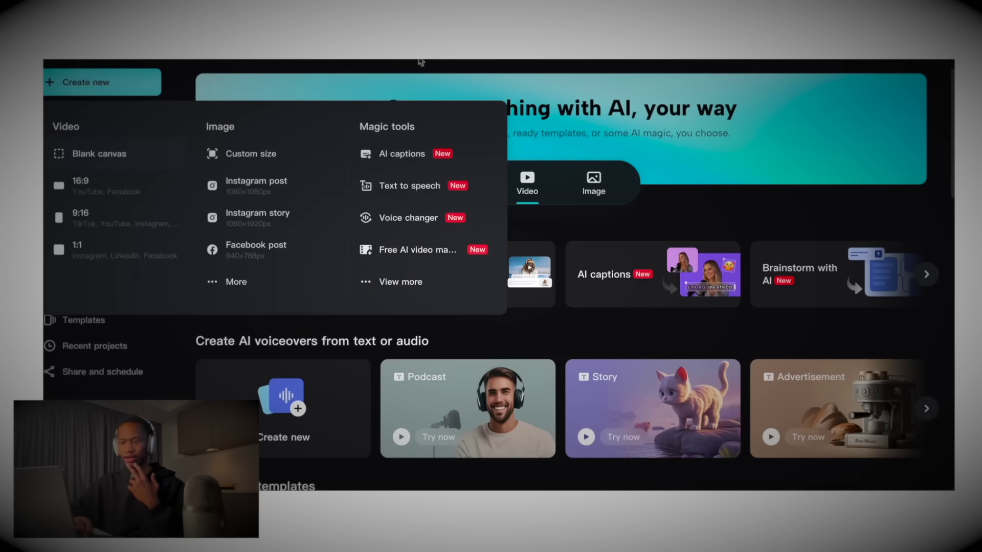
pyautogui.click(114, 85)
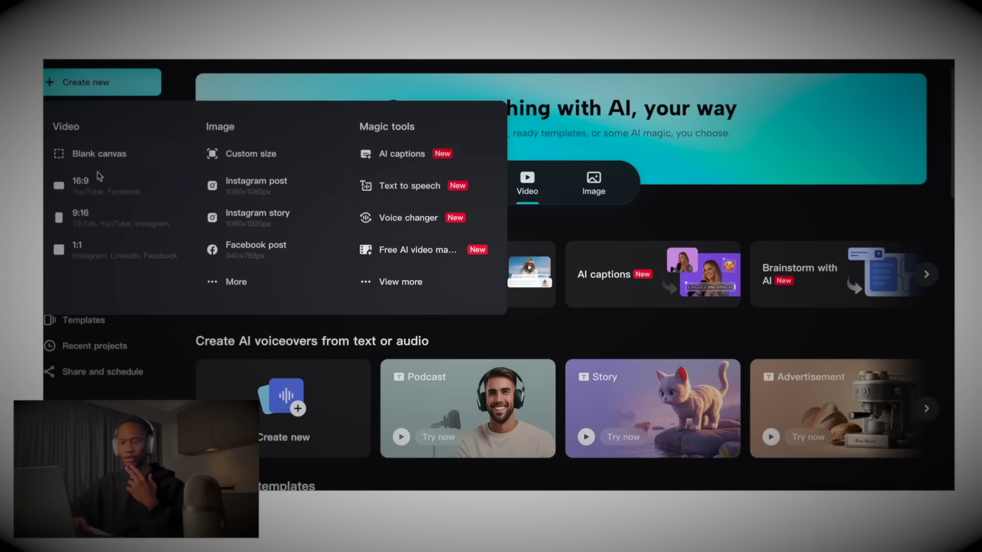
pyautogui.click(90, 224)
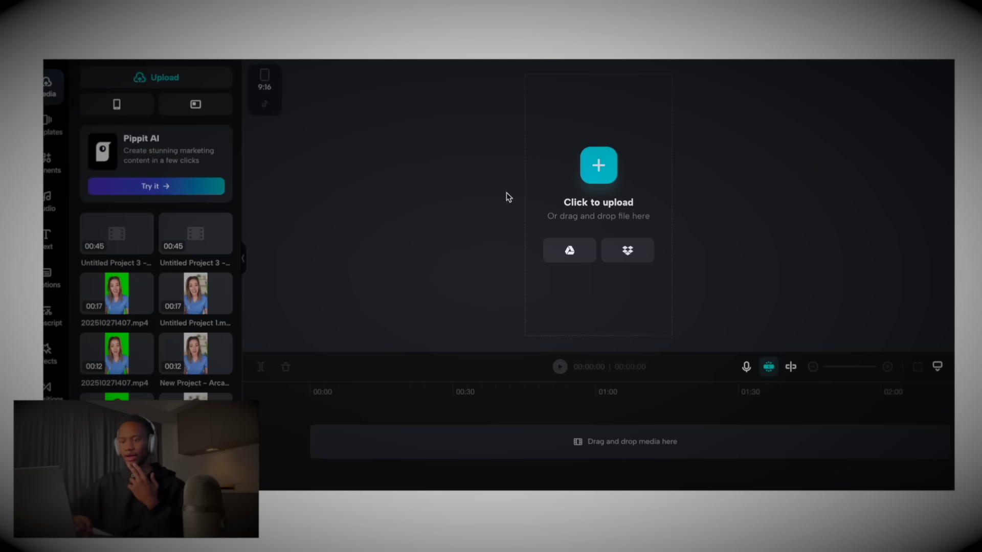
pyautogui.click(605, 173)
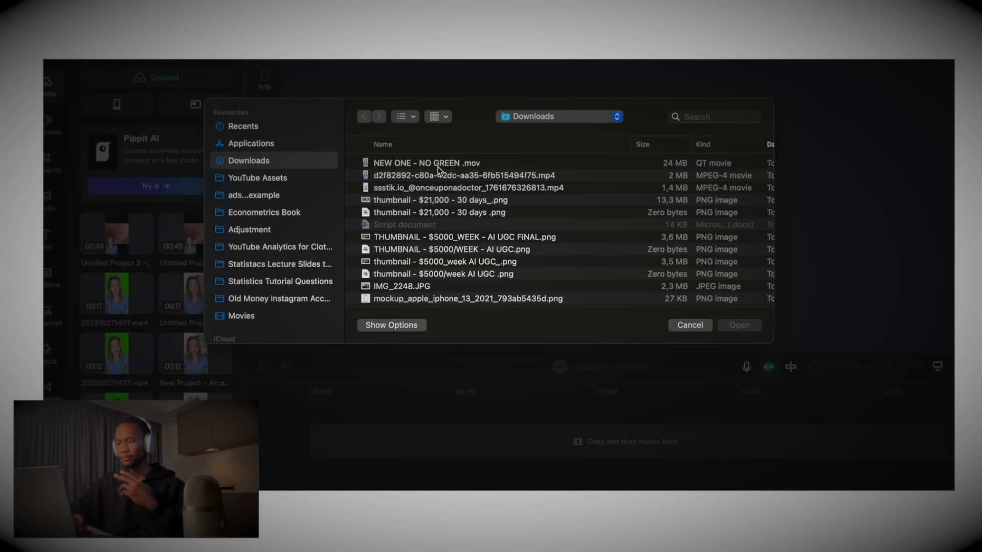
pyautogui.doubleClick(438, 169)
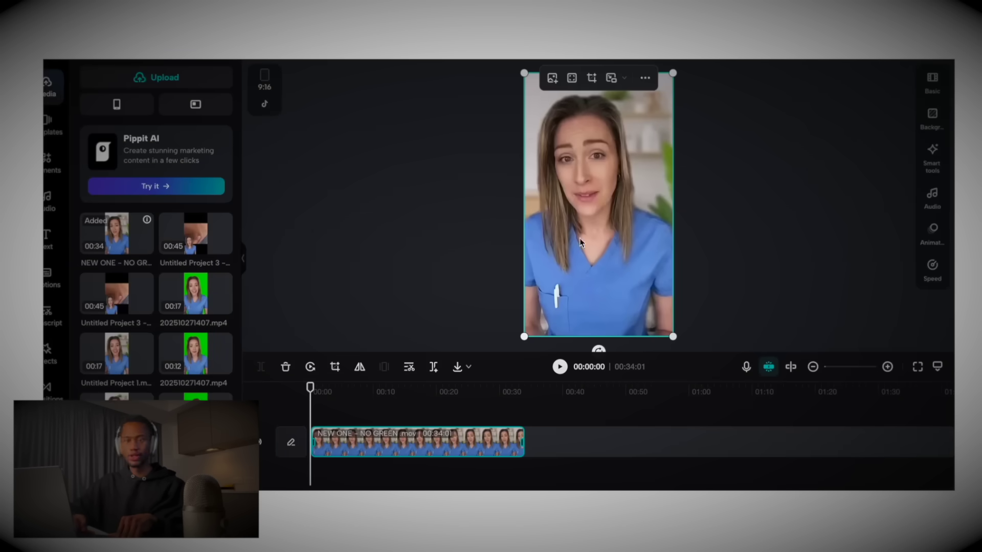
# Step: Set the clip's background color to green and turn on auto removal of its original background
pyautogui.click(932, 117)
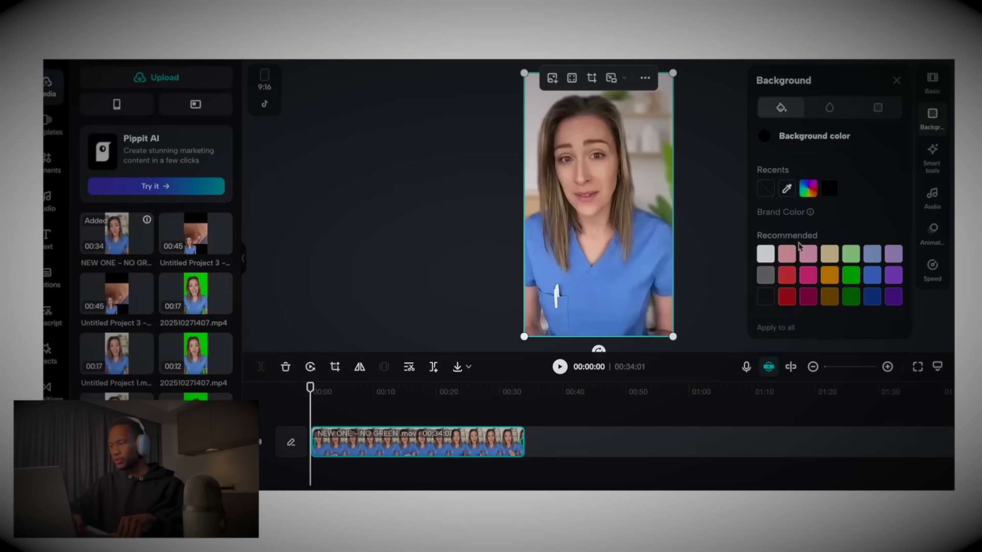
pyautogui.click(854, 278)
pyautogui.click(736, 147)
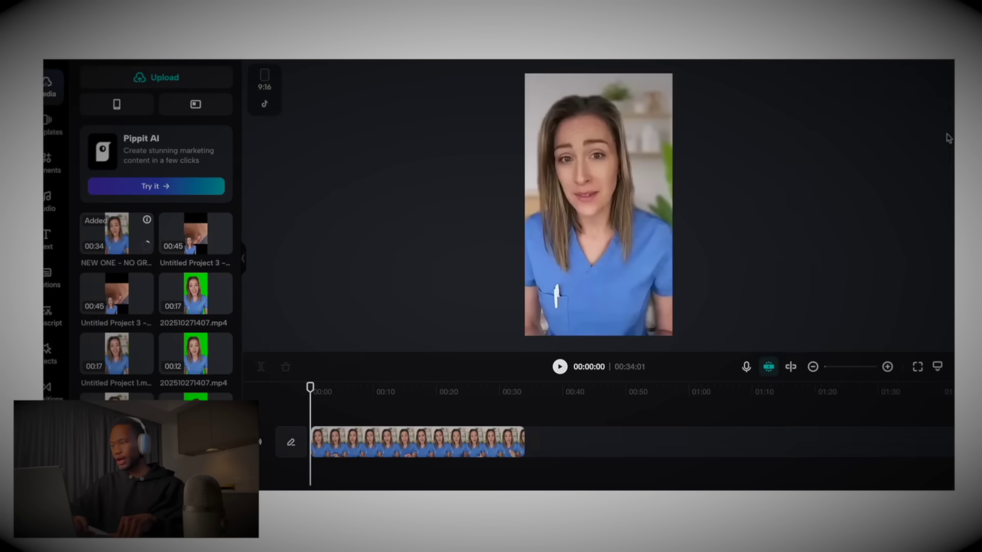
pyautogui.click(590, 212)
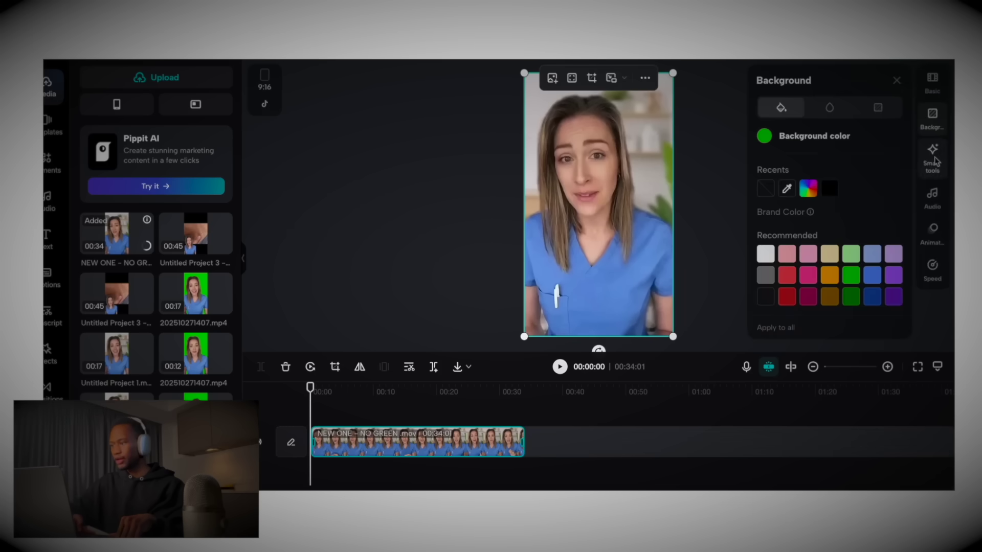
pyautogui.click(933, 159)
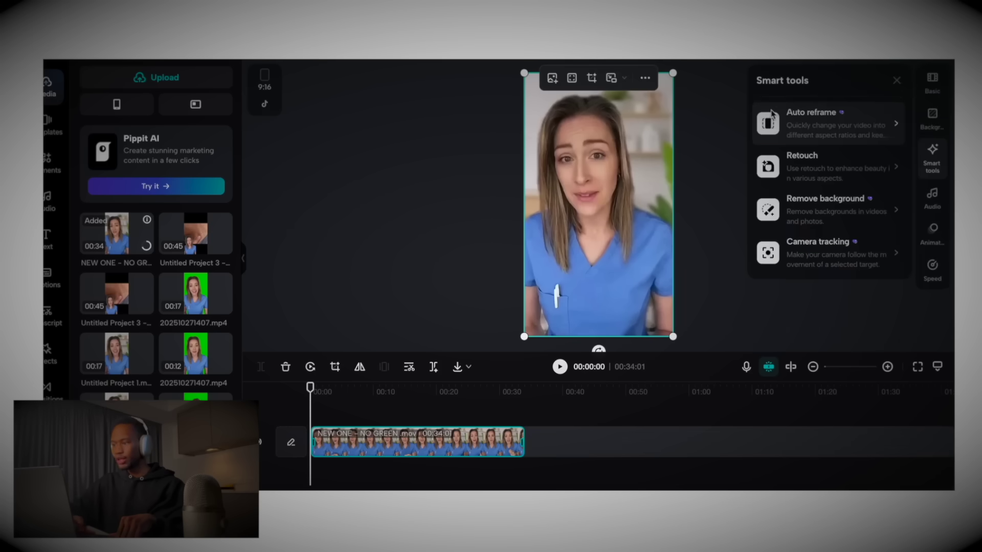
pyautogui.click(788, 224)
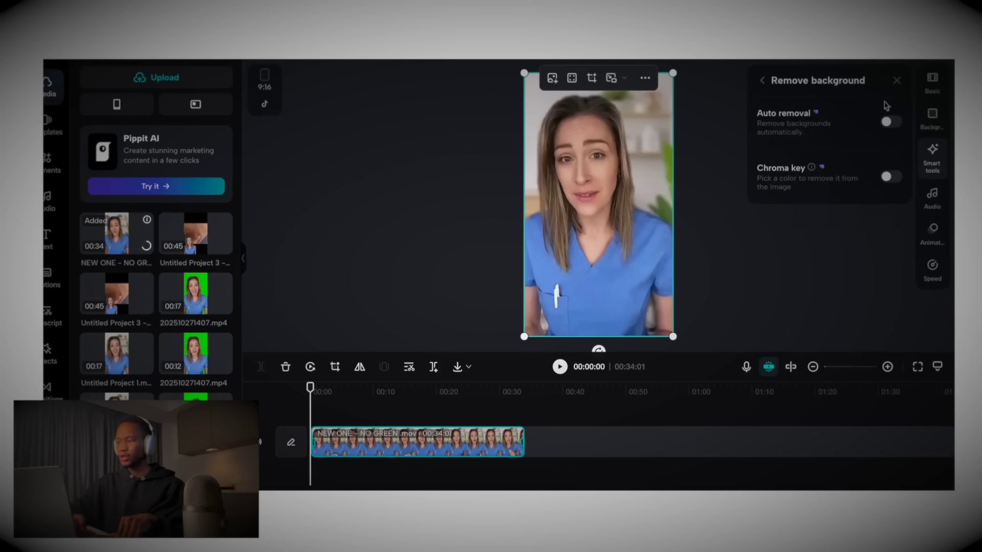
pyautogui.click(890, 122)
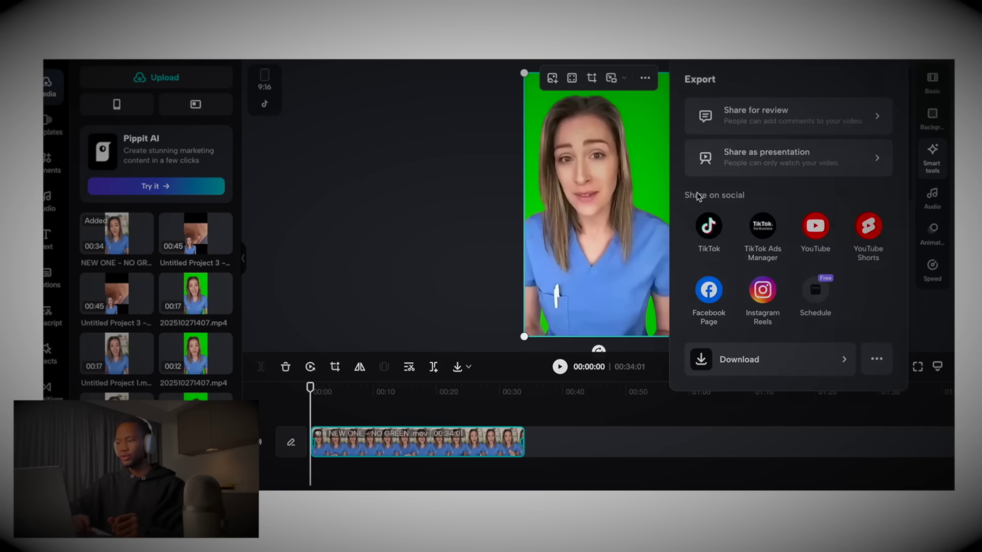
# Step: Export the green-screen video as a download in 1080p, recommended quality, 60fps, MP4 format
pyautogui.click(772, 363)
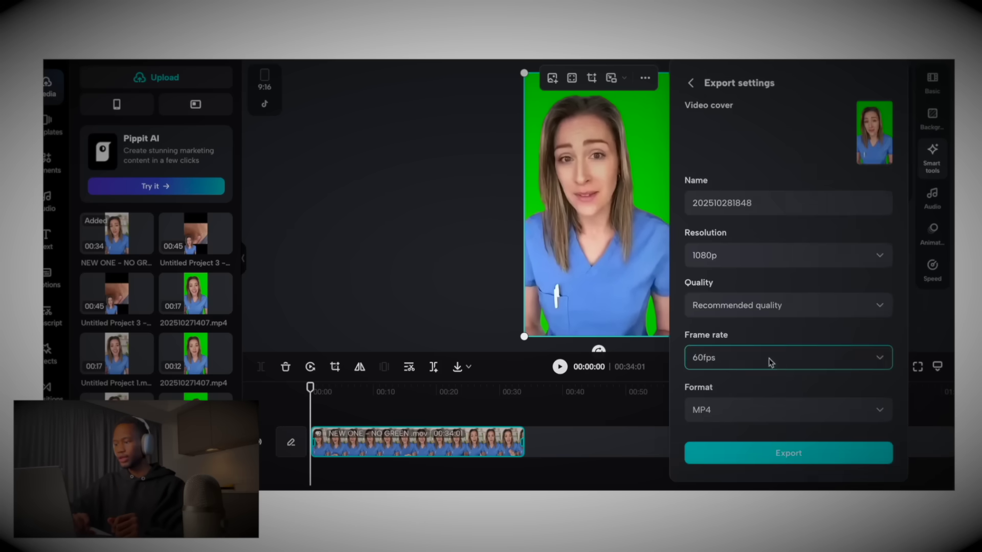
pyautogui.click(771, 456)
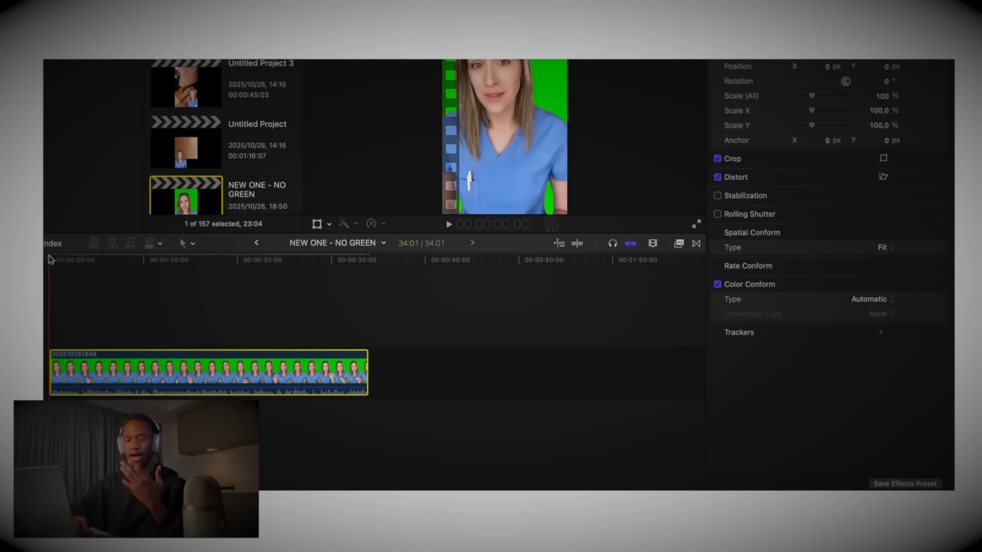
# Step: Check the green-screen clip in Final Cut Pro, find the Green Screen Keyer effect and apply it to the clip
pyautogui.click(66, 260)
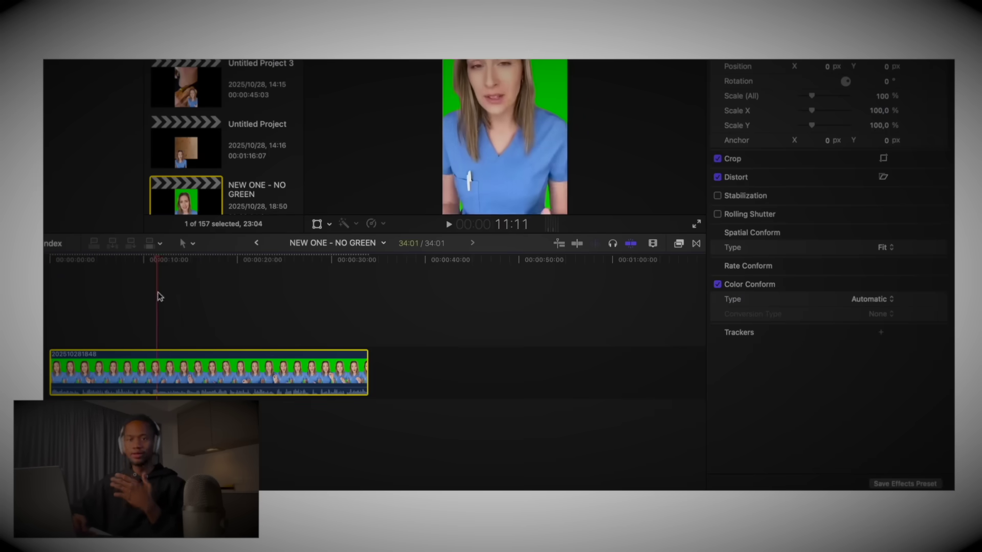
pyautogui.click(49, 261)
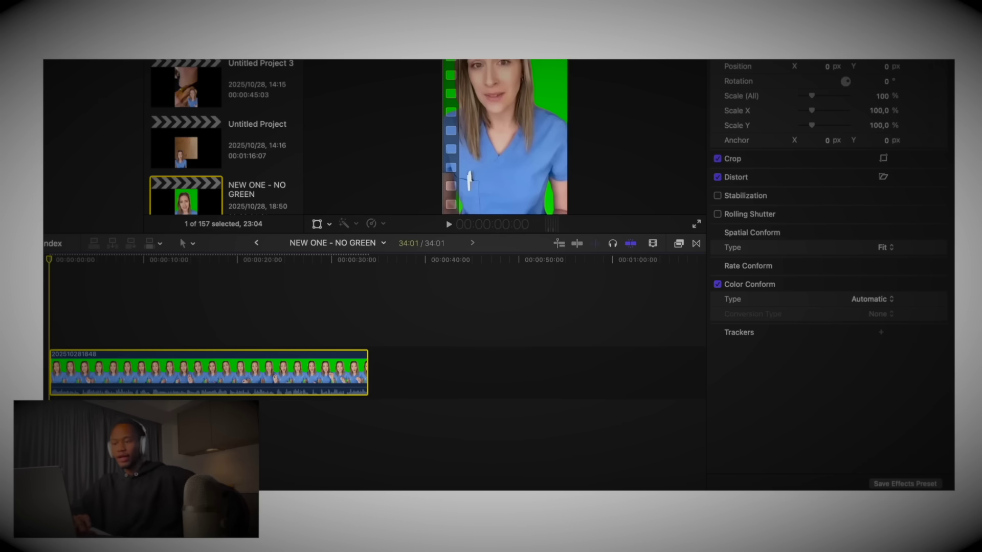
pyautogui.click(680, 244)
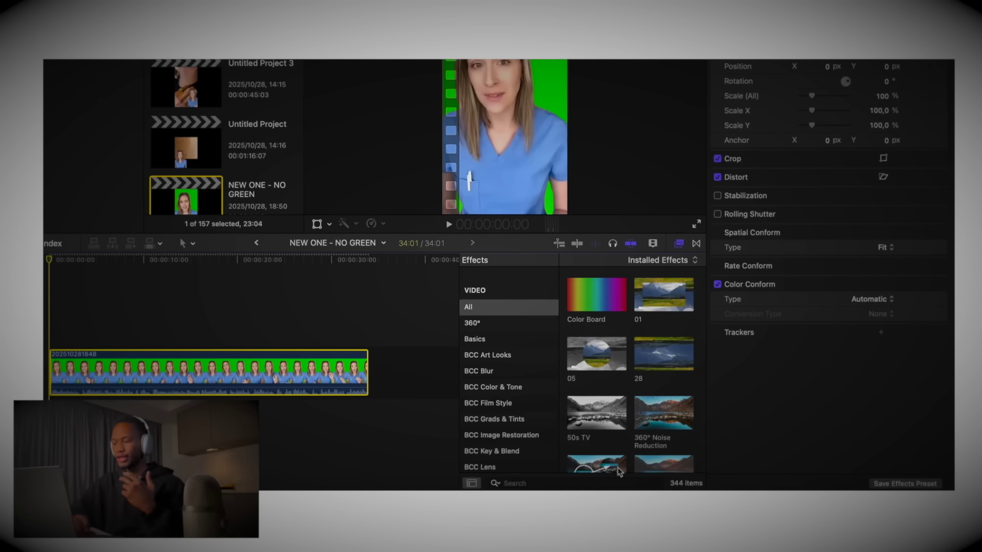
pyautogui.click(574, 483)
pyautogui.moveTo(597, 303); pyautogui.dragTo(272, 364)
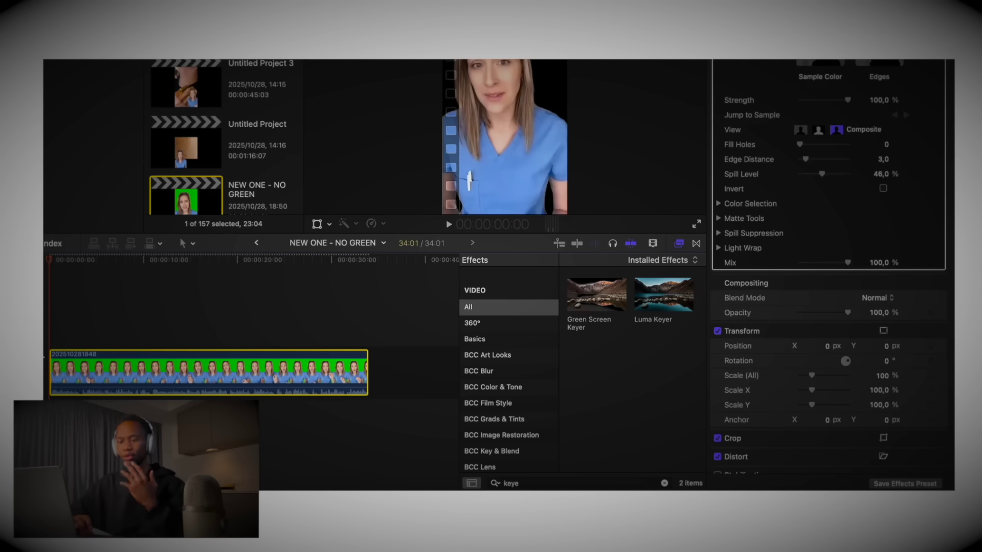
pyautogui.click(122, 328)
pyautogui.press('super+5')
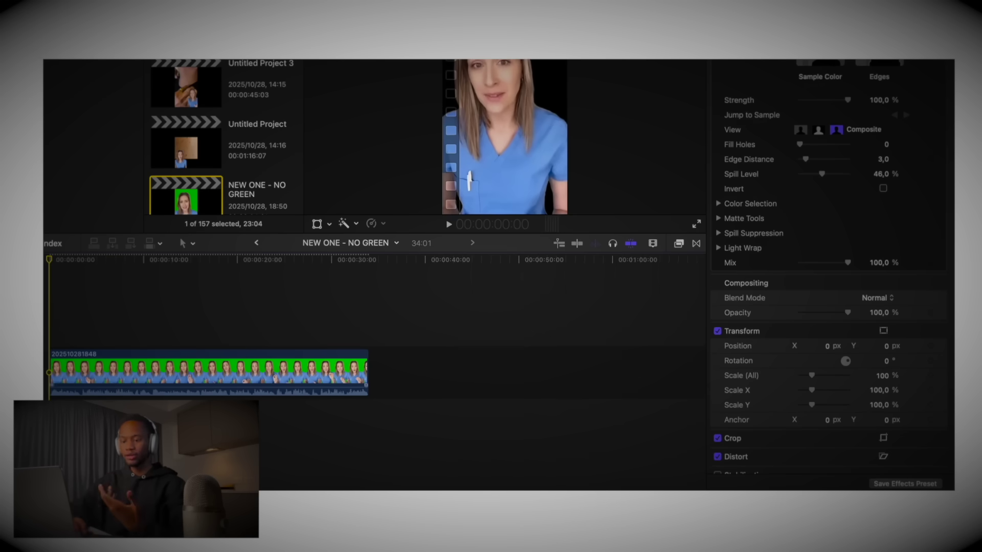
# Step: Insert the downloaded reference doctor video ahead of the keyed clip and play its opening seconds
pyautogui.press('super+Tab')
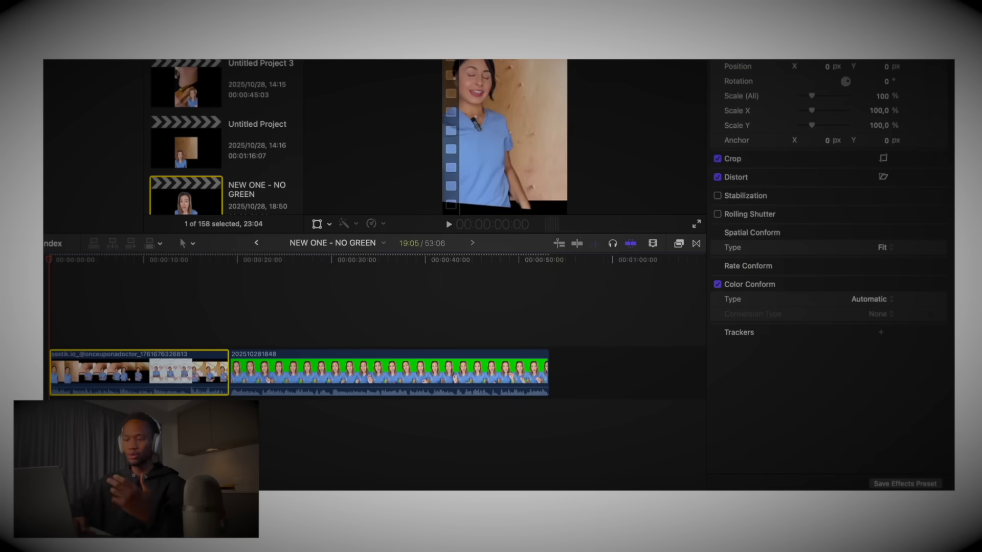
pyautogui.press('space')
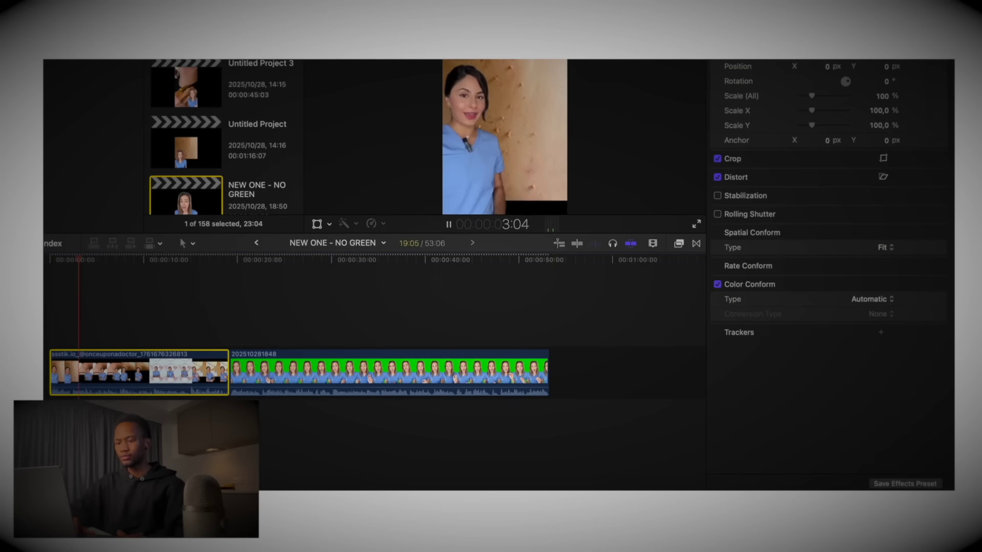
pyautogui.click(225, 320)
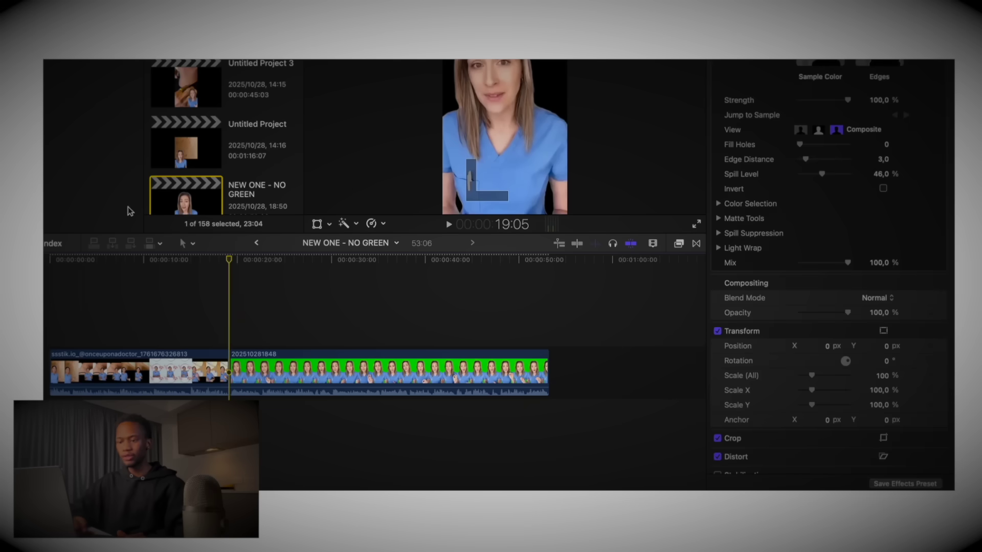
# Step: Find the plain skin close-up in the 27 Oct 2025 media and place it beneath the start of the keyed doctor clip
pyautogui.scroll(-10, 205, 159)
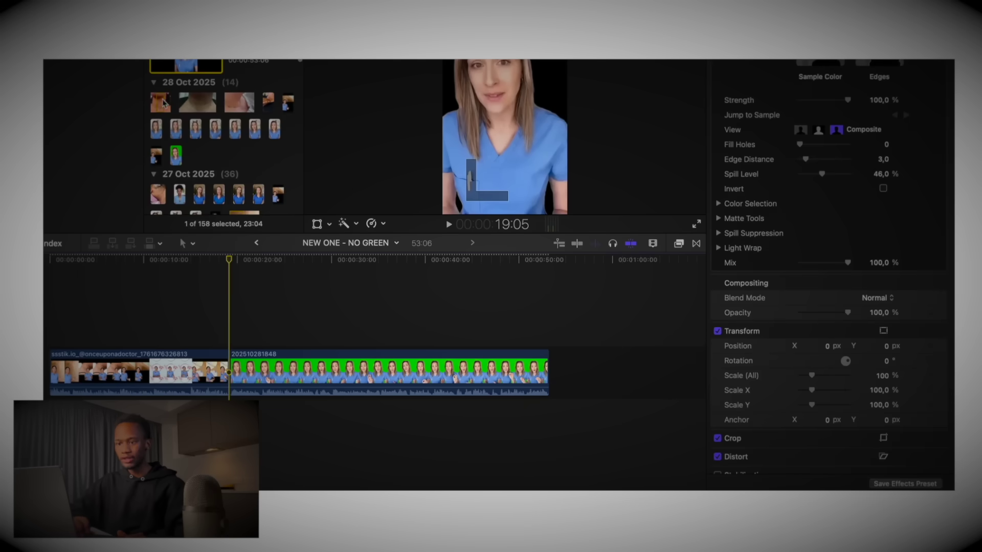
pyautogui.scroll(-5, 225, 122)
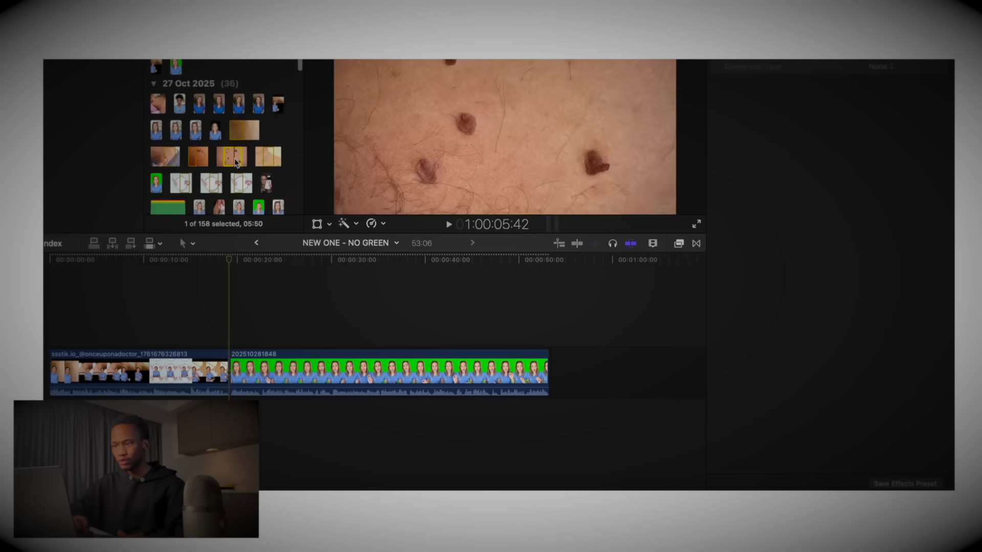
pyautogui.click(193, 158)
pyautogui.moveTo(219, 156); pyautogui.dragTo(271, 425)
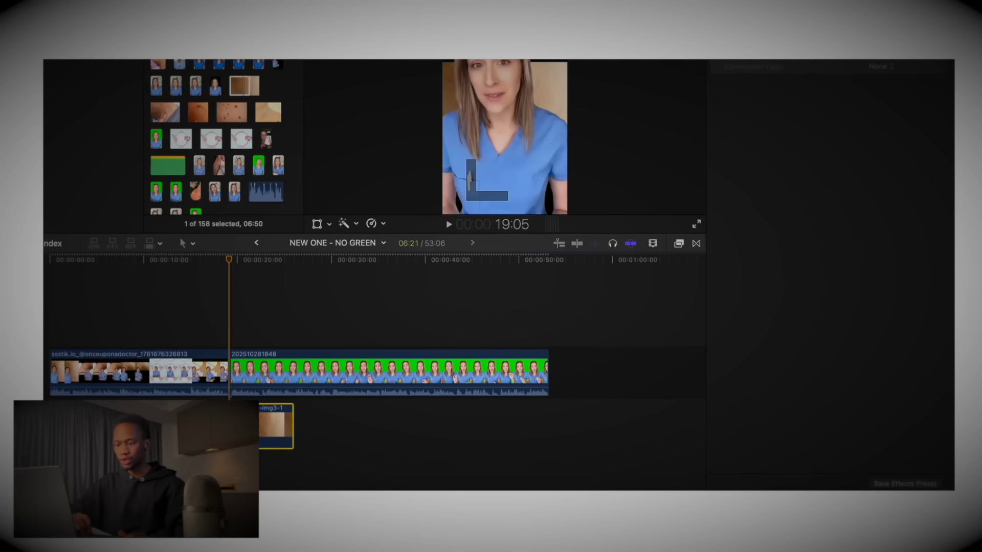
# Step: Scale the keyed doctor clip to 50% and move it to the lower-left corner of the video frame
pyautogui.click(310, 381)
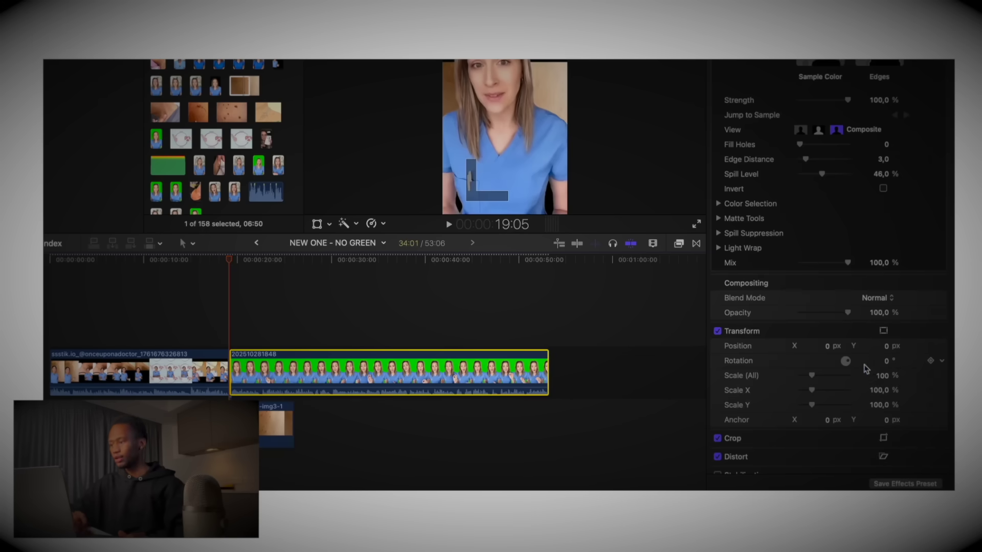
pyautogui.click(882, 376)
pyautogui.write('50')
pyautogui.press('Return')
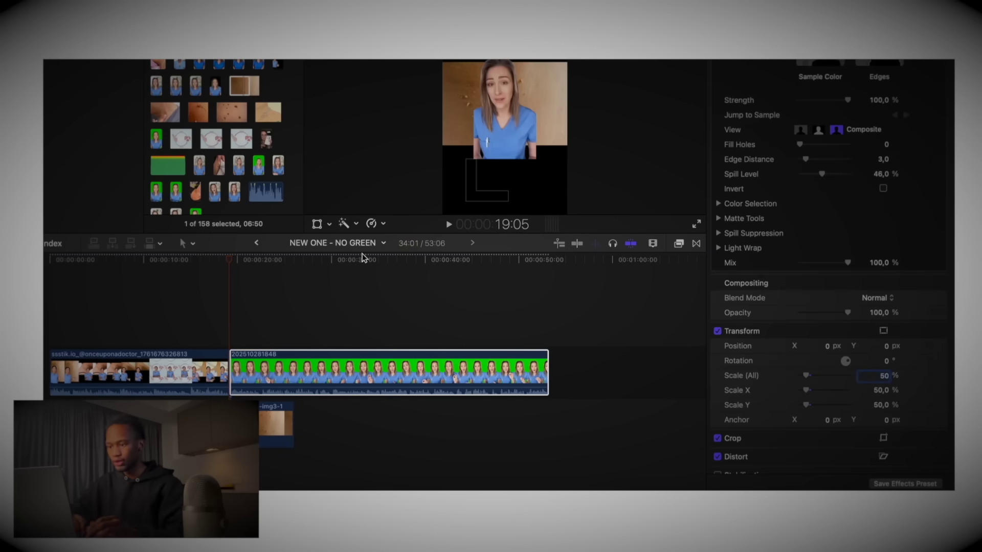
pyautogui.click(317, 224)
pyautogui.moveTo(509, 168); pyautogui.dragTo(475, 185)
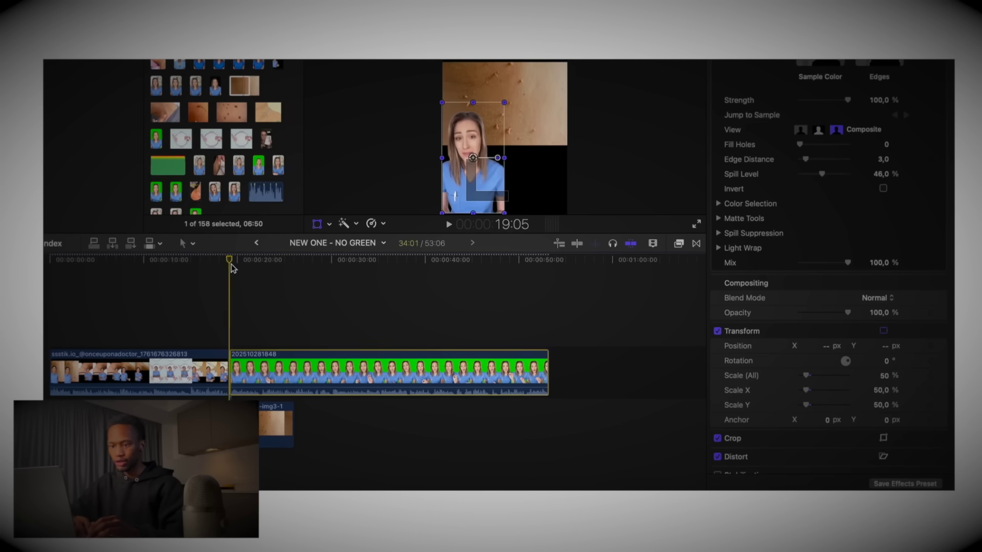
# Step: Play the start of the keyed section, then enlarge the skin close-up beneath the doctor to 166% scale
pyautogui.press('space')
pyautogui.press('space')
pyautogui.click(292, 419)
pyautogui.moveTo(817, 95); pyautogui.dragTo(826, 96)
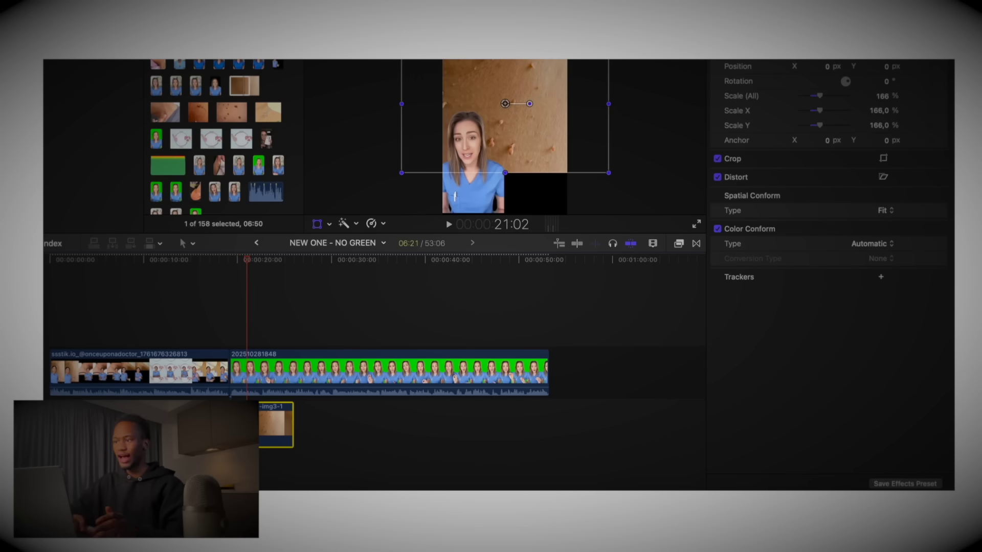
# Step: Compare with the reference doctor video, then play the assembled keyed section through to its end
pyautogui.click(93, 319)
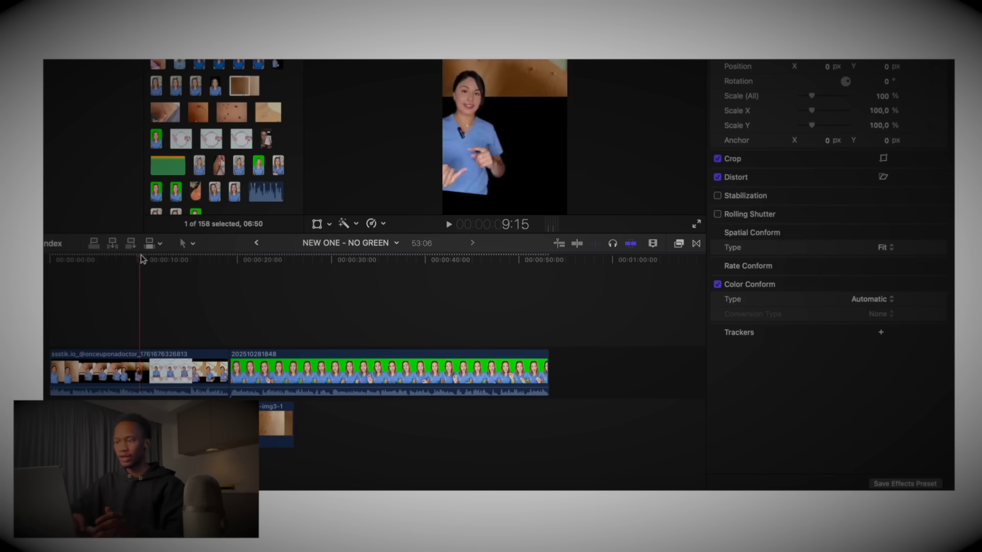
pyautogui.click(241, 323)
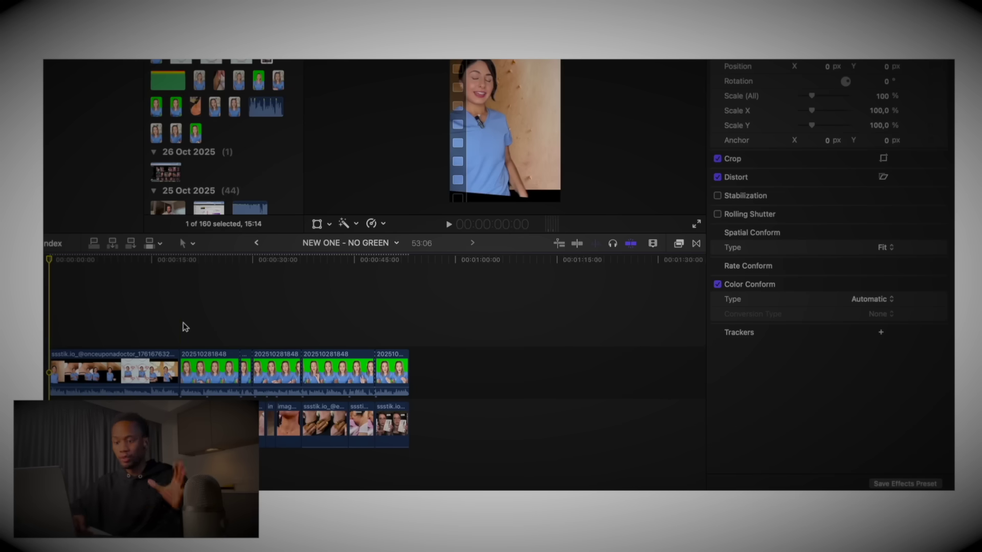
pyautogui.click(184, 324)
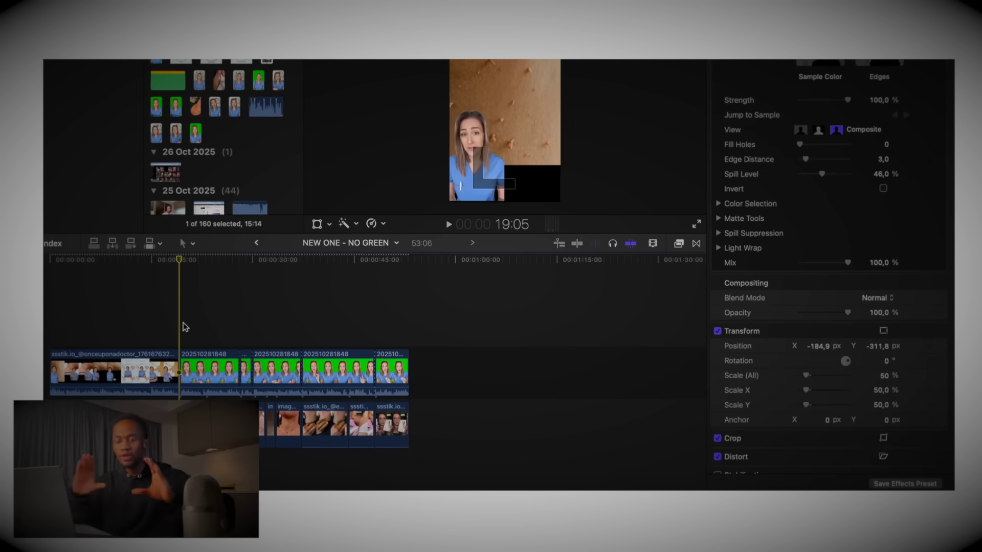
pyautogui.press('space')
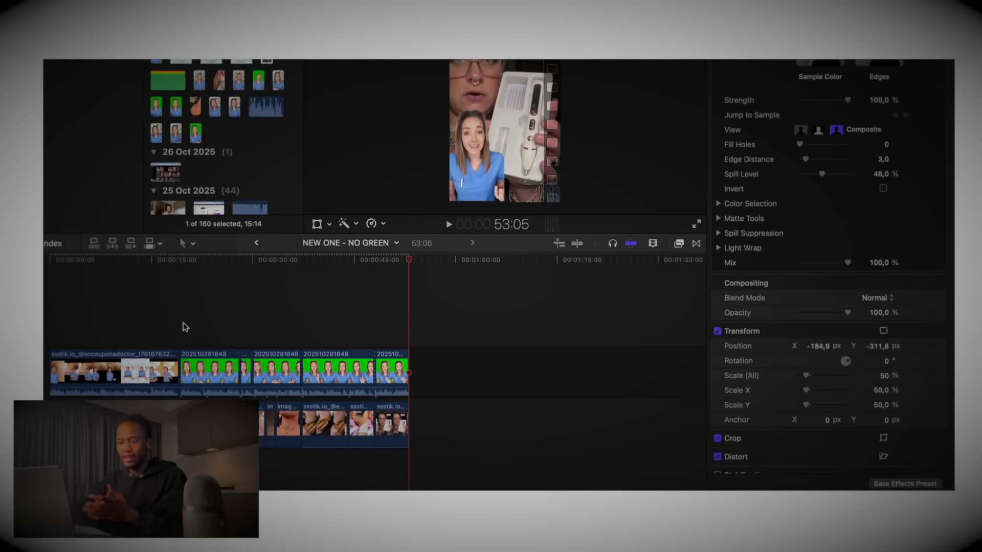
# Step: Add the suspense horror piano and music box track beneath the doctor footage and play the section's opening seconds with it
pyautogui.click(179, 296)
pyautogui.moveTo(180, 261); pyautogui.dragTo(330, 286)
pyautogui.click(180, 276)
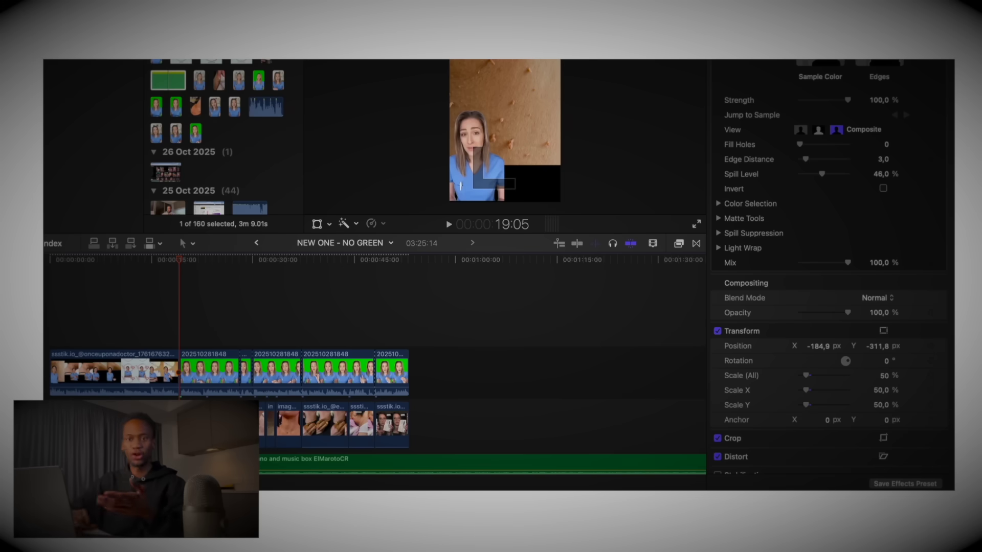
pyautogui.press('space')
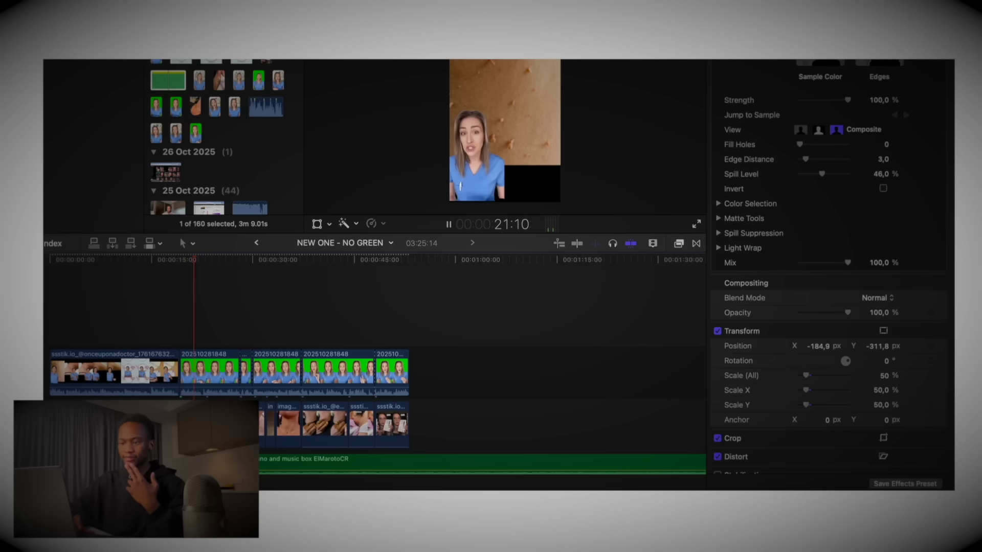
pyautogui.press('space')
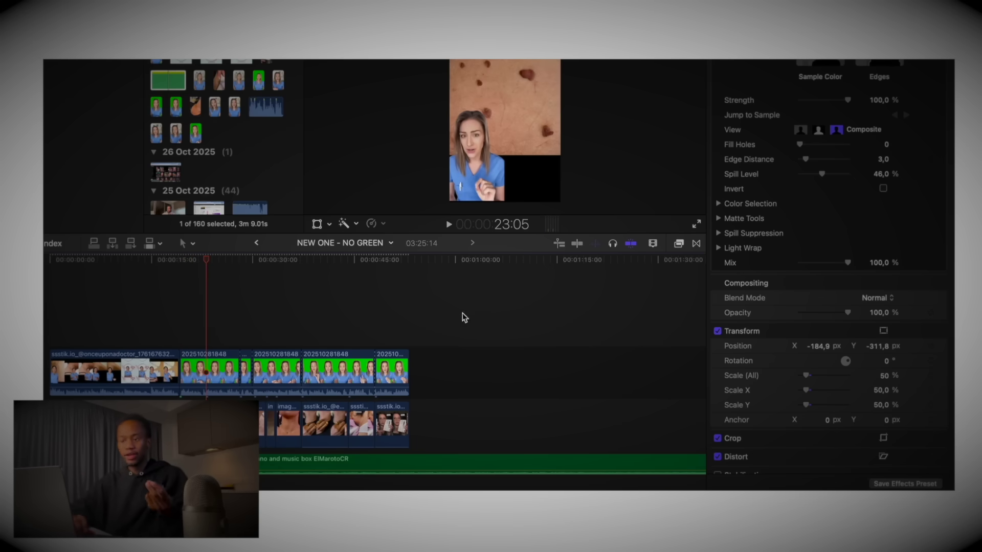
# Step: Cut the music track at the end of the last video clip and delete the excess
pyautogui.click(397, 312)
pyautogui.press('Down')
pyautogui.press('super+b')
pyautogui.click(505, 372)
pyautogui.press('Delete')
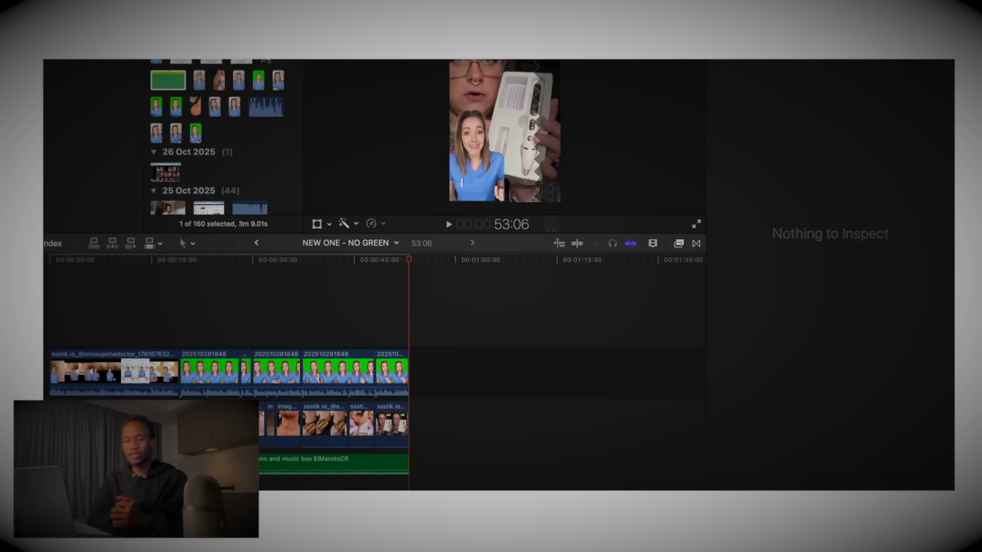
# Step: Play the reference opening, then scrub through the keyed doctor section and inspect its clip layout more closely
pyautogui.press('space')
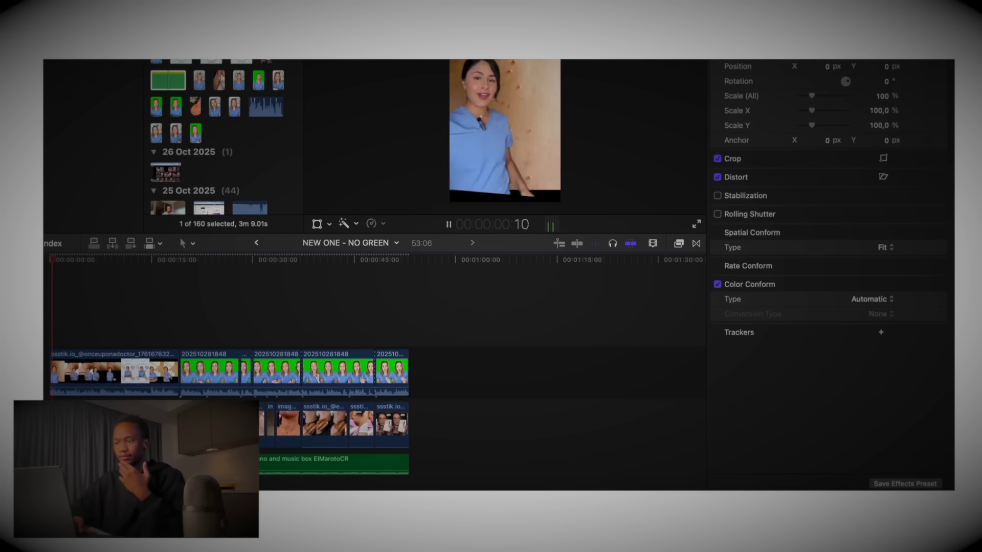
pyautogui.click(182, 317)
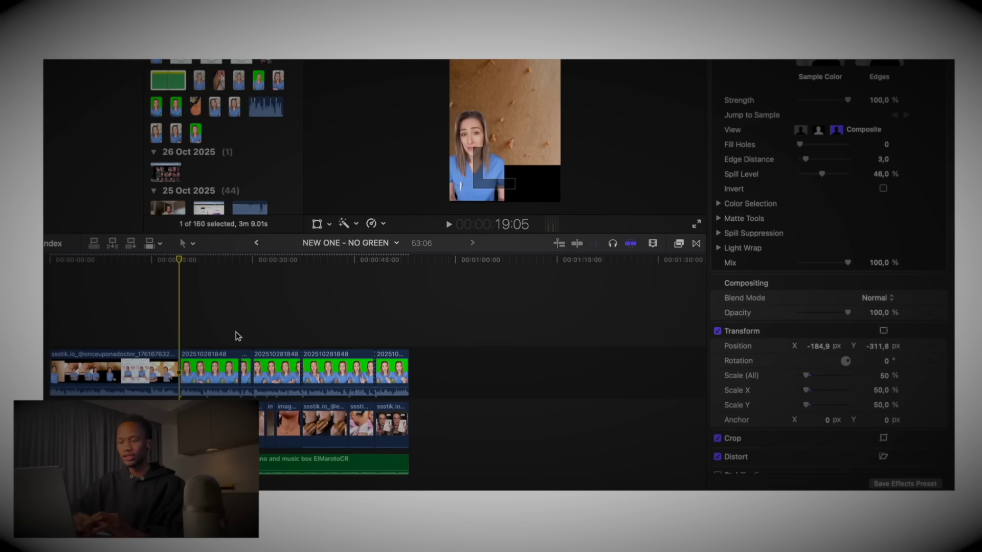
pyautogui.moveTo(183, 261); pyautogui.dragTo(350, 257)
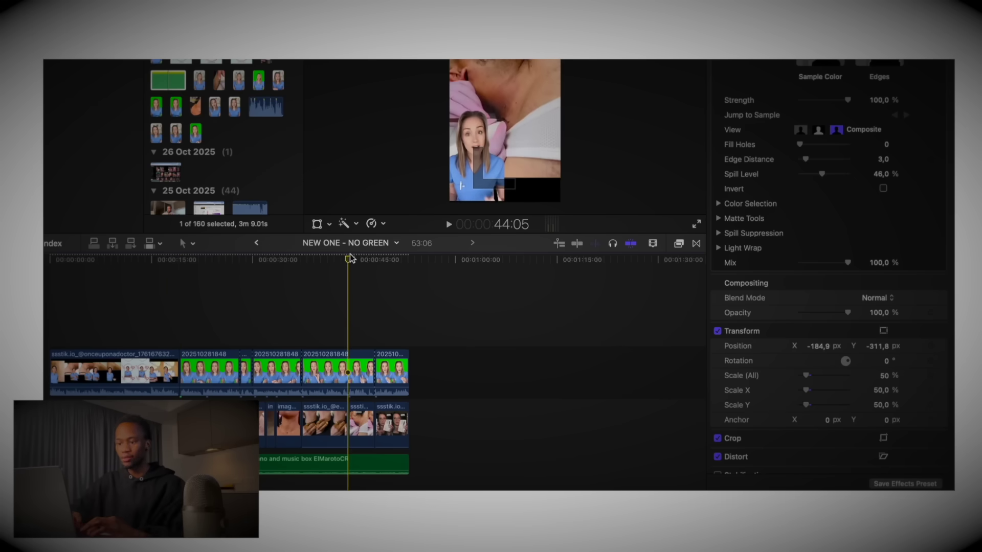
pyautogui.press('super+equal')
pyautogui.press('super+equal')
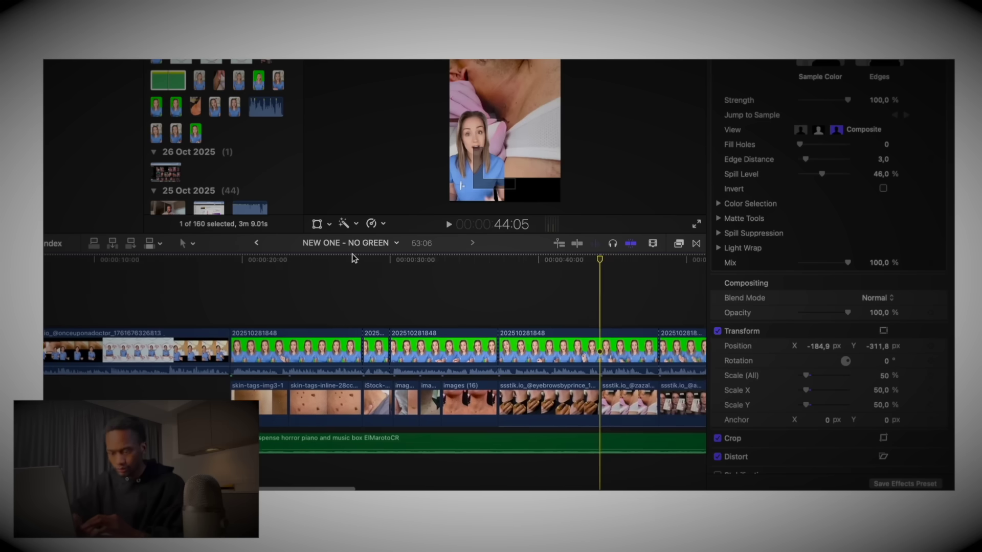
# Step: Review the doctor's keyframed scale and position changes early in the keyed section, then scrub on to the final product shot
pyautogui.click(271, 286)
pyautogui.hscroll(4, 169, 293)
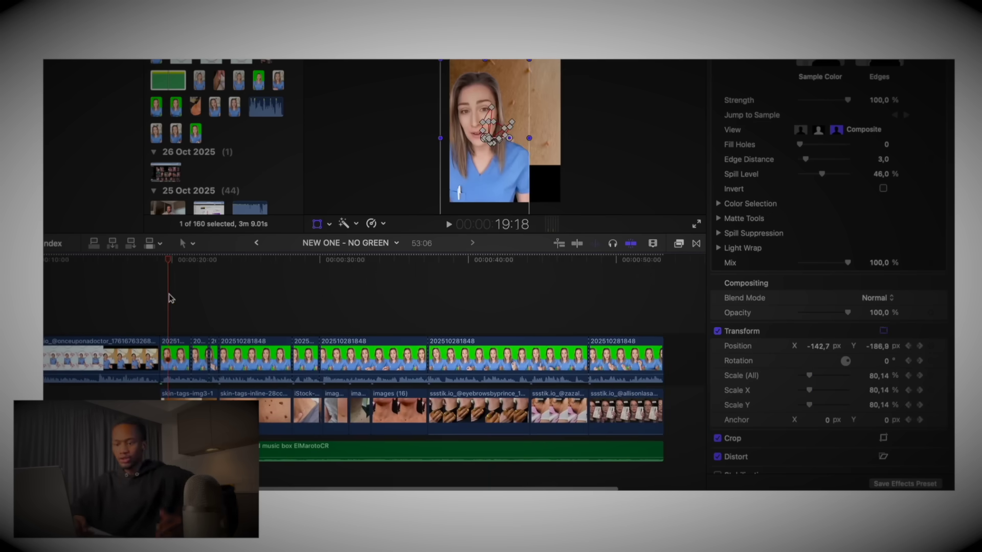
pyautogui.press('space')
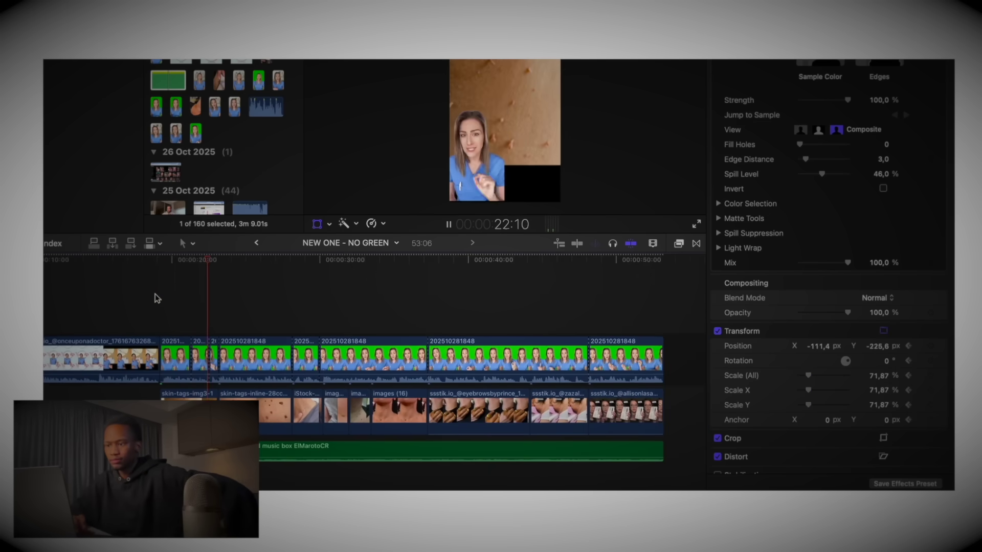
pyautogui.press('space')
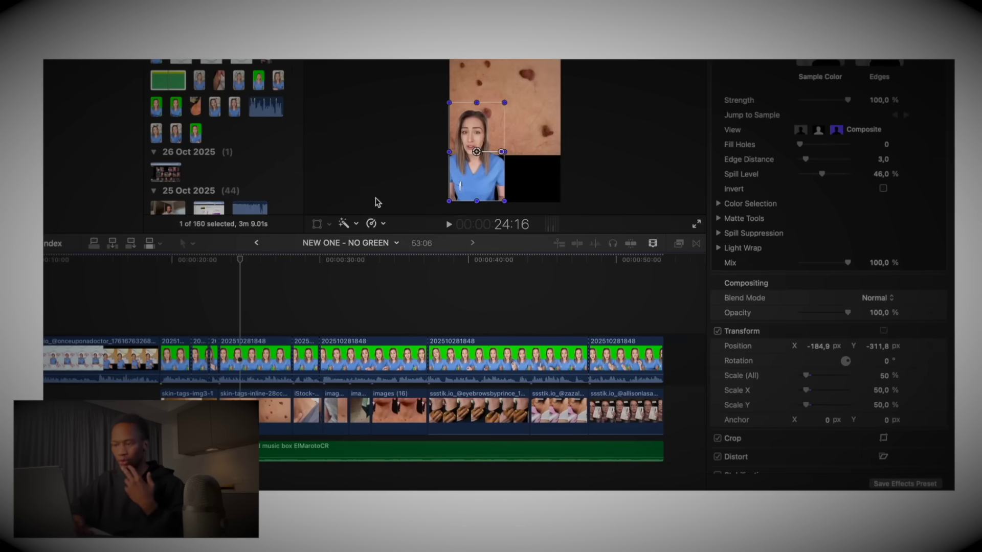
pyautogui.click(169, 305)
pyautogui.click(173, 267)
pyautogui.click(257, 264)
pyautogui.moveTo(258, 266); pyautogui.dragTo(614, 262)
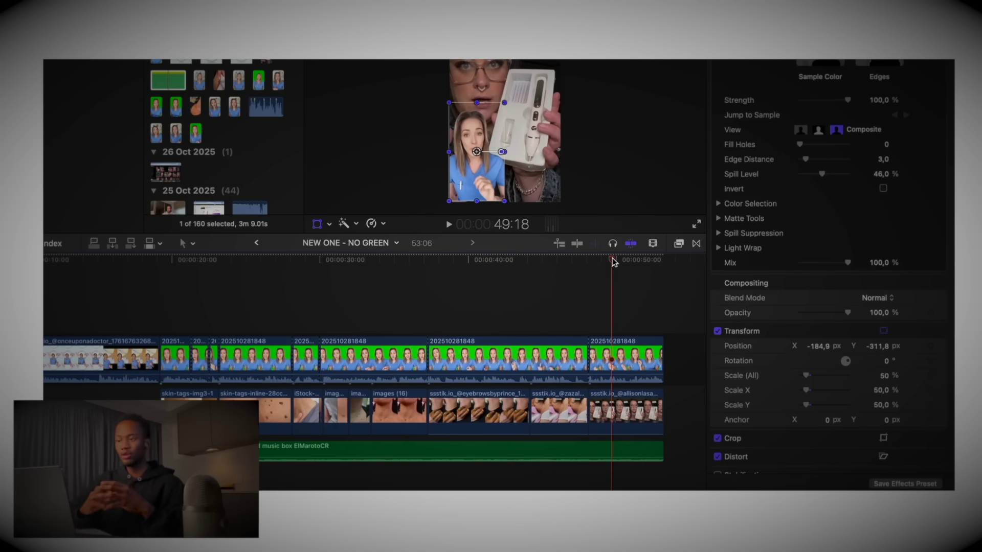